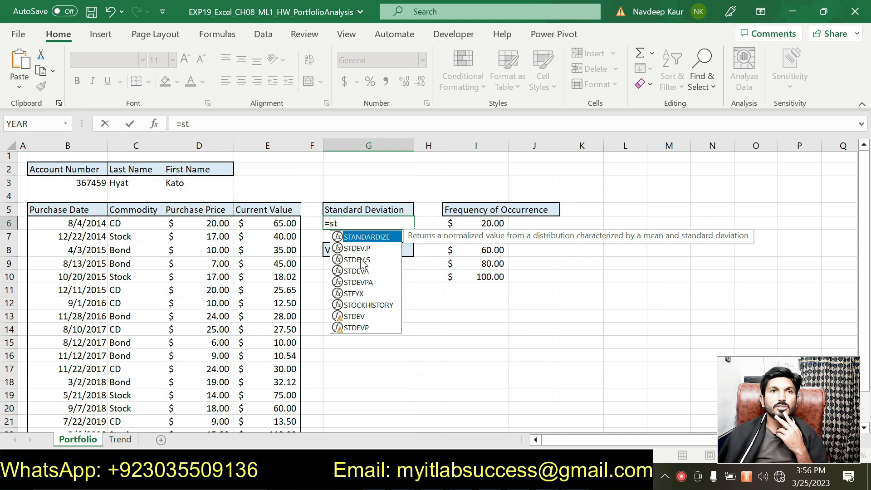
Step: Complete the formula in cell G6 as =STDEV.S(E6:E24) to calculate the standard deviation of the current values
double_click(363, 260)
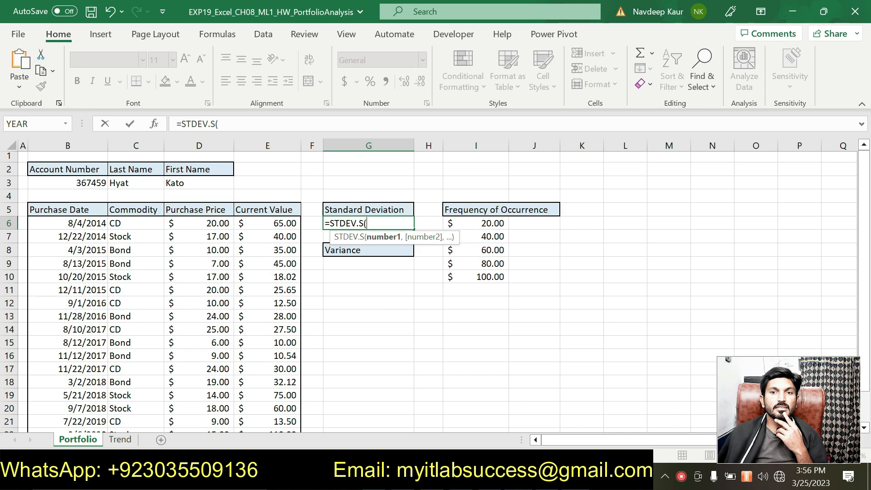
key("alt+Tab")
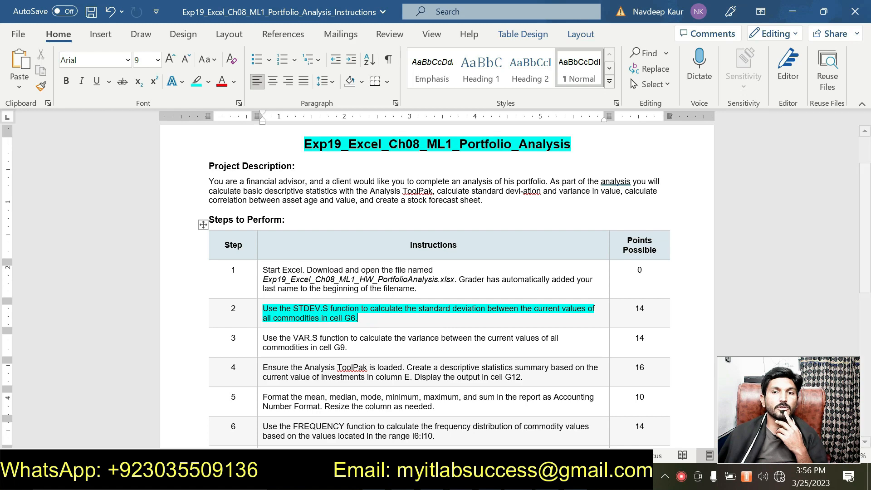
key("alt+Tab")
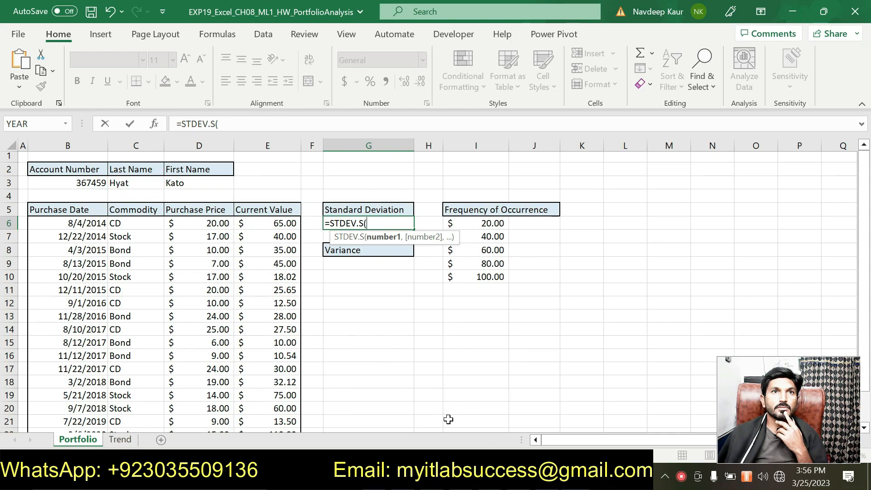
left_click(154, 125)
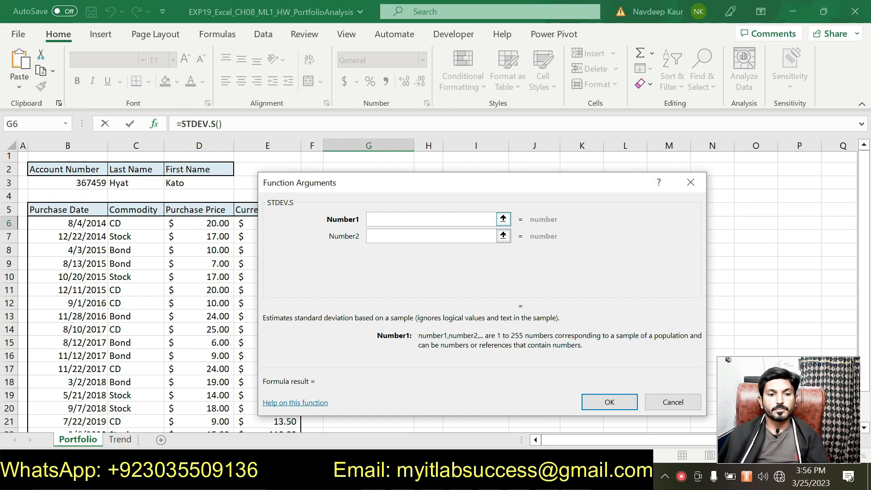
left_click(402, 221)
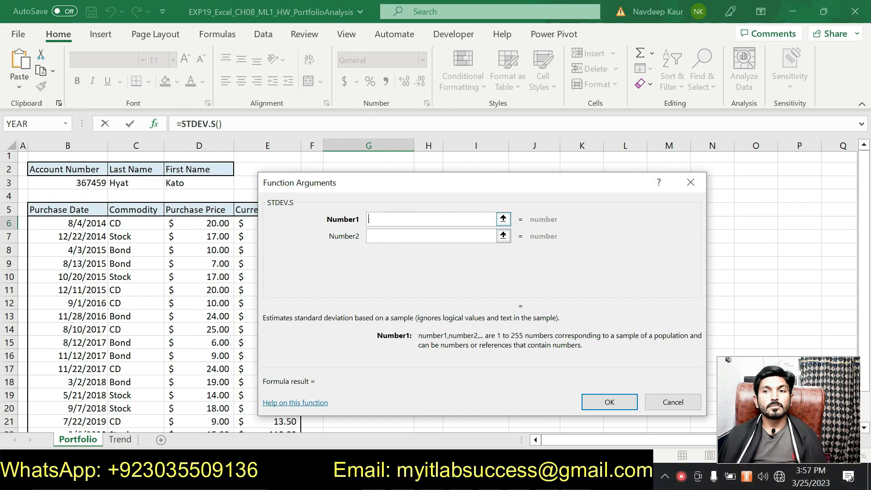
left_click_drag(384, 186, 465, 146)
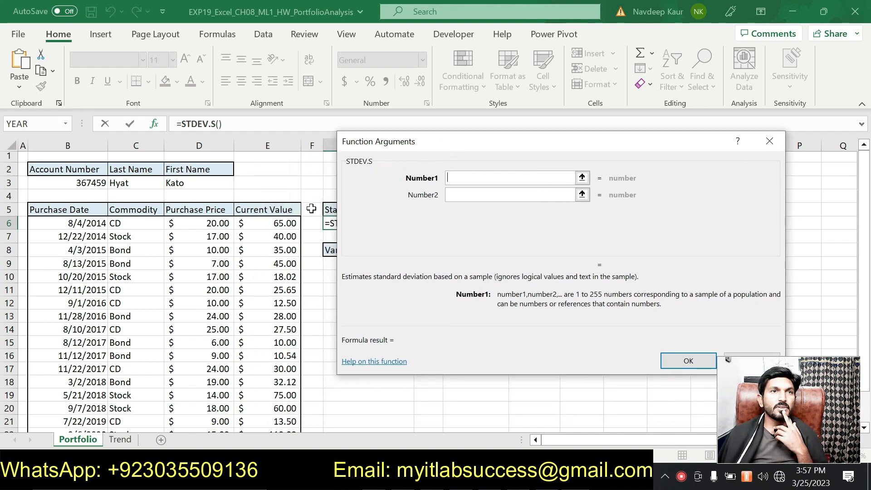
left_click(282, 222)
left_click_drag(282, 223, 288, 403)
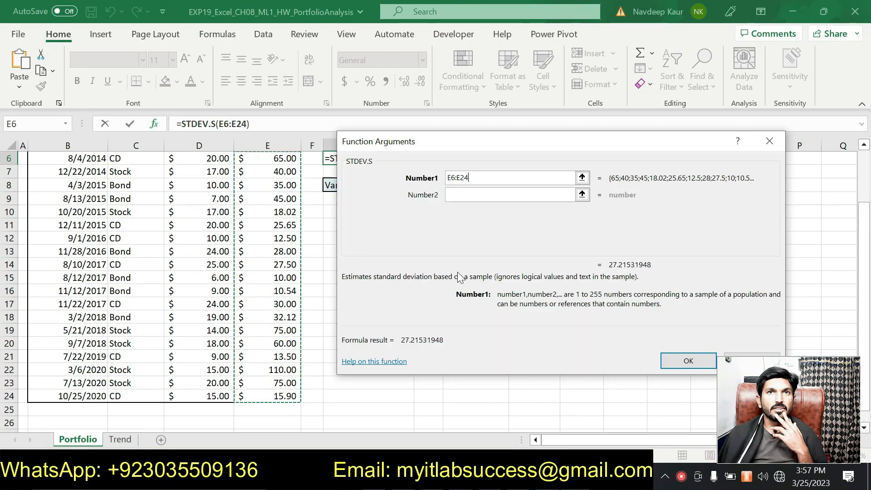
key("alt+Tab")
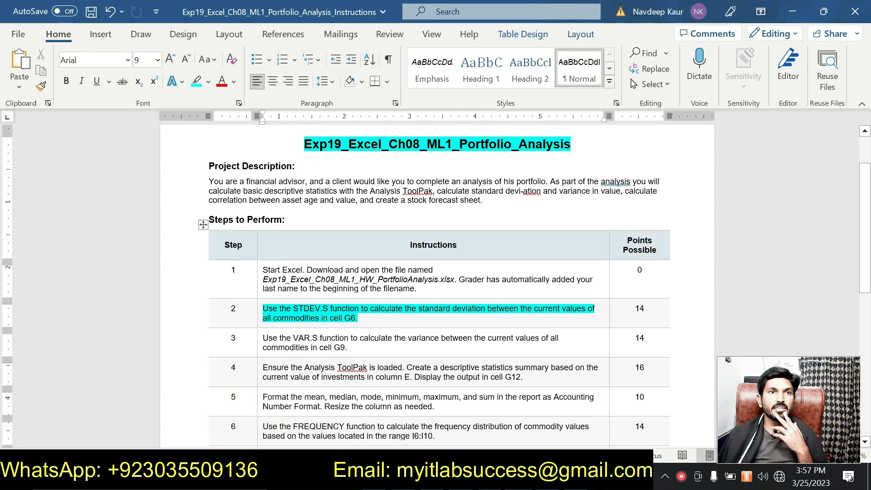
key("alt+Tab")
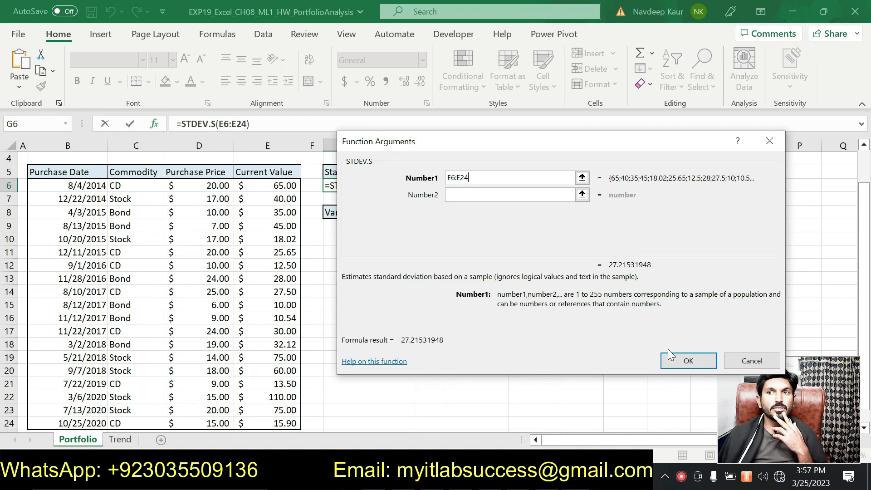
left_click(676, 361)
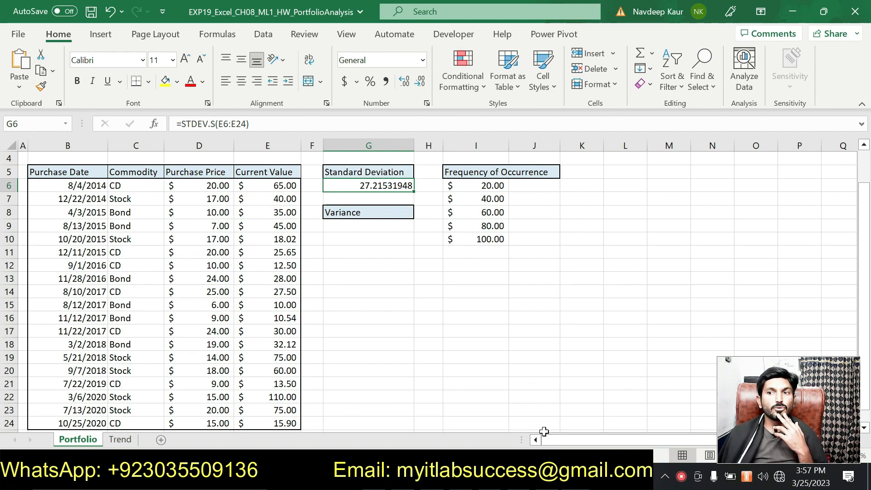
Step: Switch to the Word instructions document and remove the turquoise highlight from the step 2 instruction about STDEV.S
key("alt+Tab")
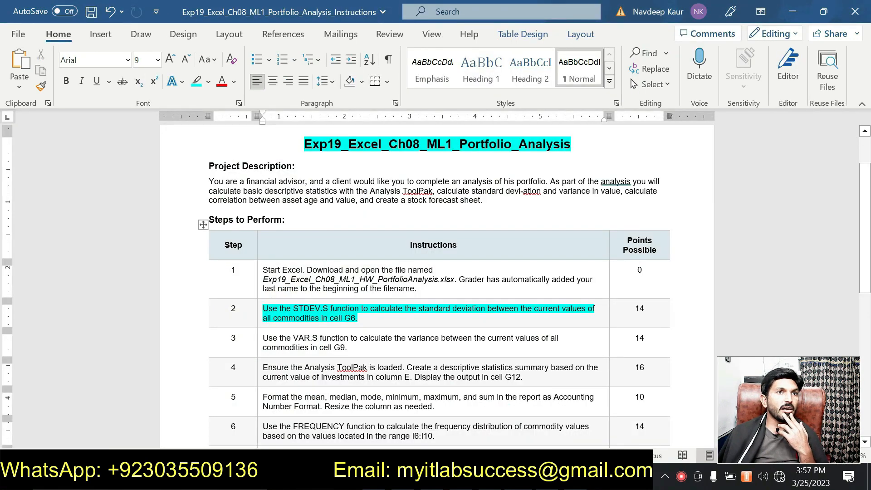
left_click_drag(382, 321, 263, 309)
left_click(368, 318)
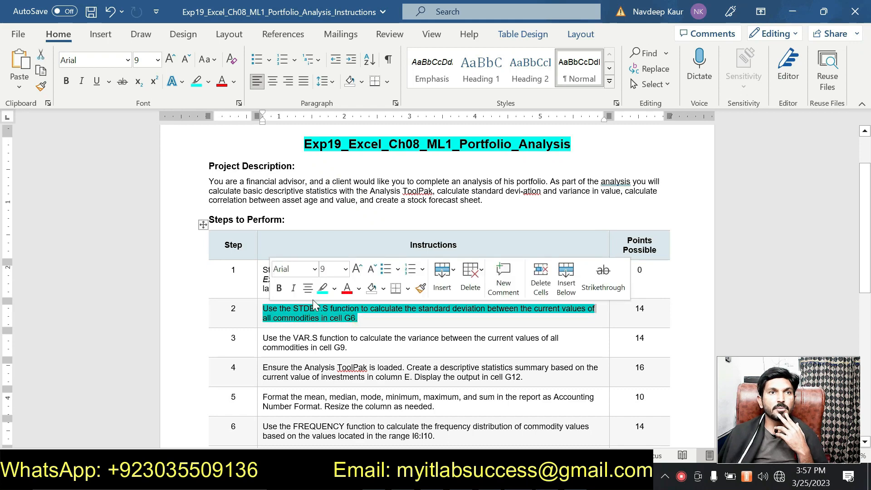
left_click(323, 289)
scroll(365, 322, "down", 2)
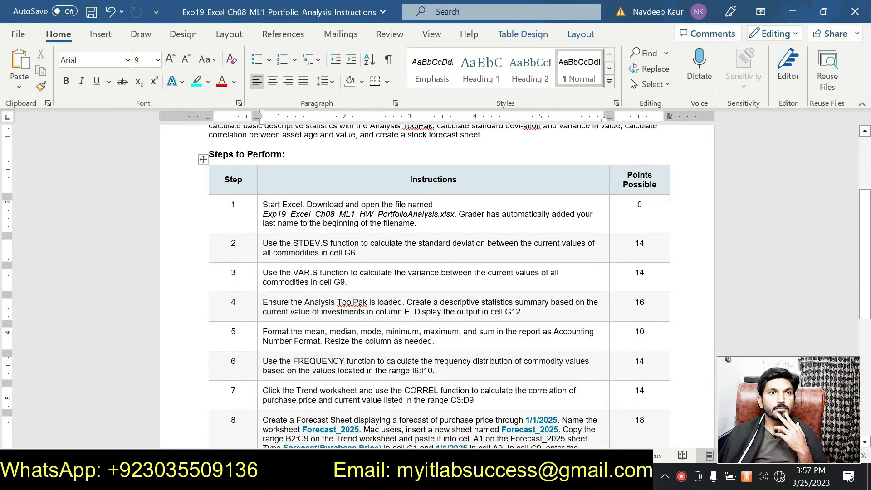
Step: Highlight the step 3 instruction about the VAR.S function in turquoise
left_click_drag(279, 272, 349, 281)
left_click_drag(279, 273, 263, 274)
left_click(330, 250)
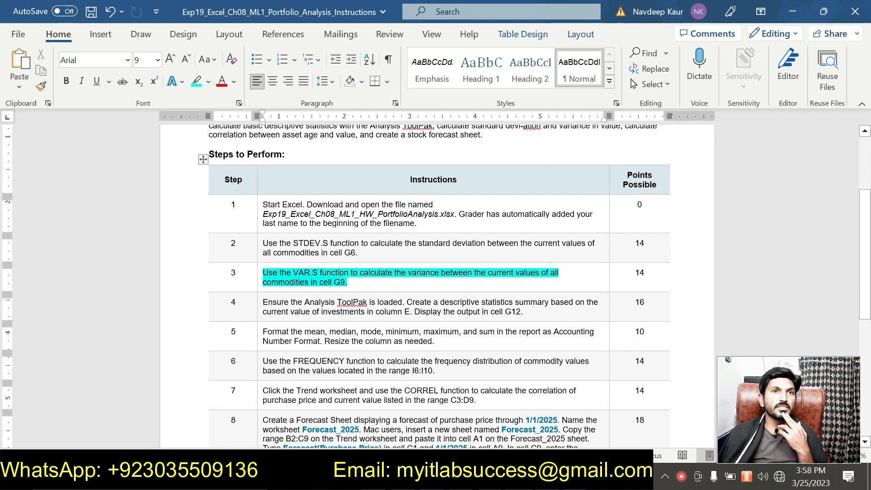
left_click(355, 284)
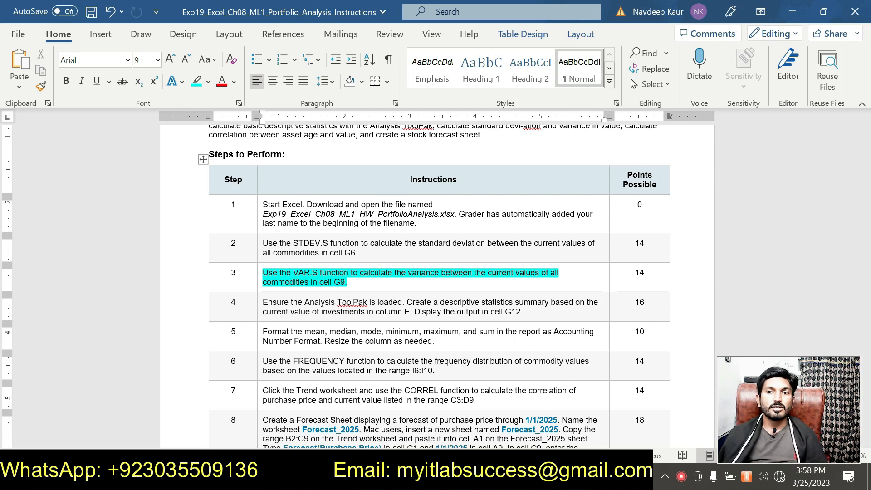
Step: Switch to the Excel workbook and enter =VAR.S(E6:E24) in cell G9 to calculate the variance of the current values
key("alt+Tab")
left_click(348, 223)
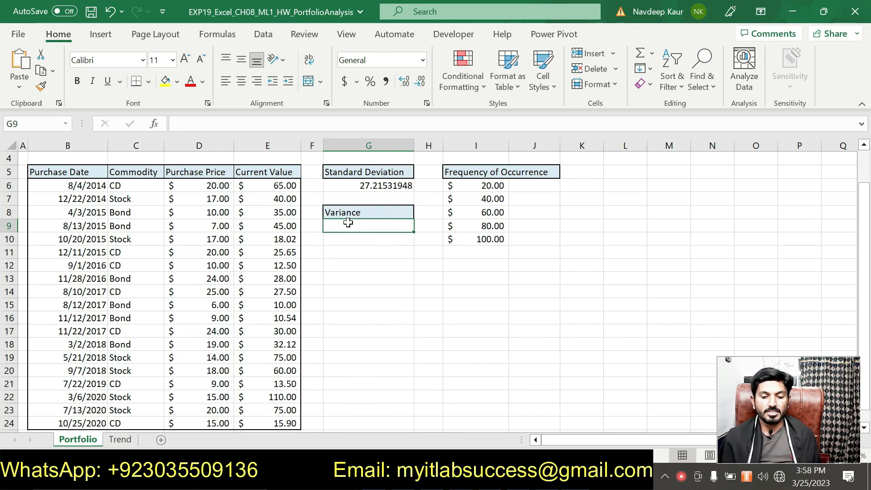
type("=")
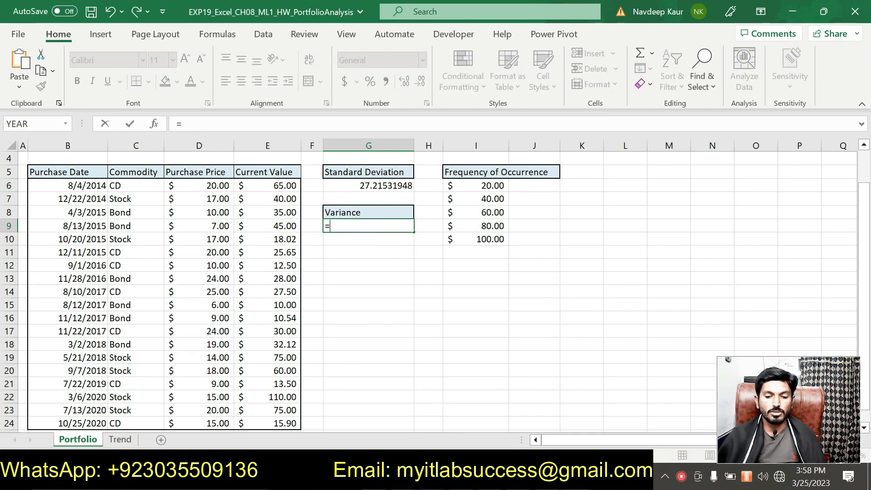
type("var")
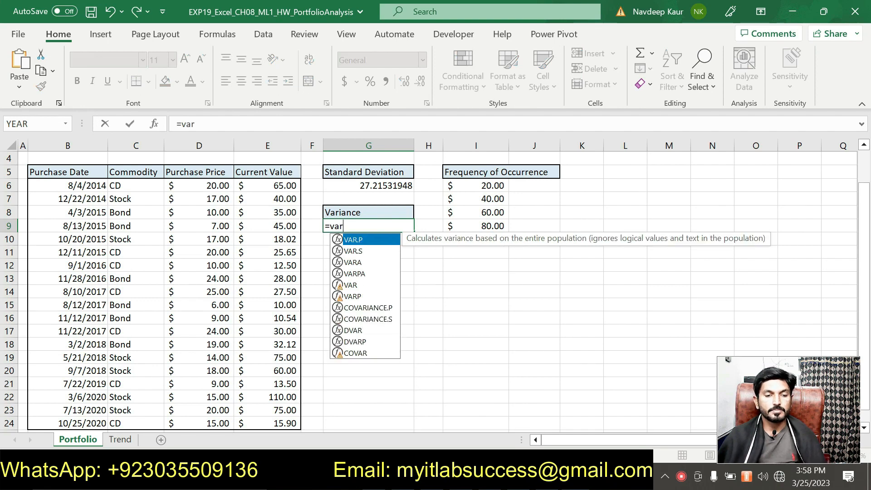
double_click(358, 250)
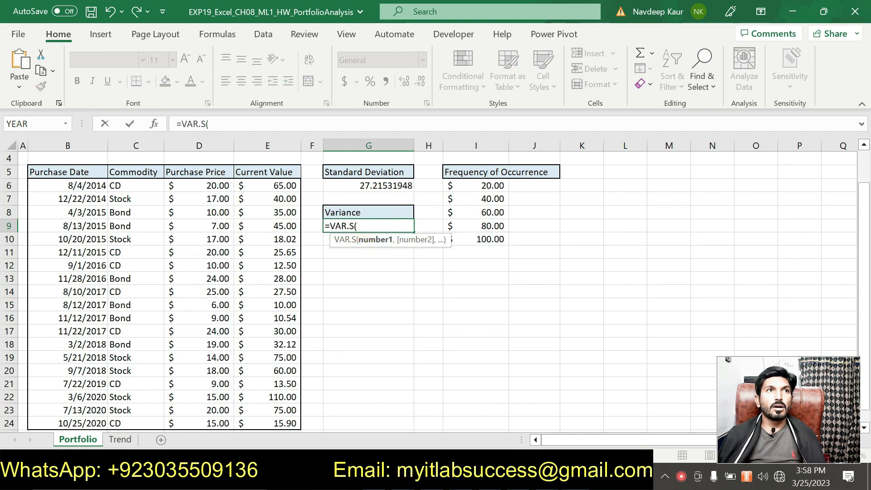
left_click(155, 123)
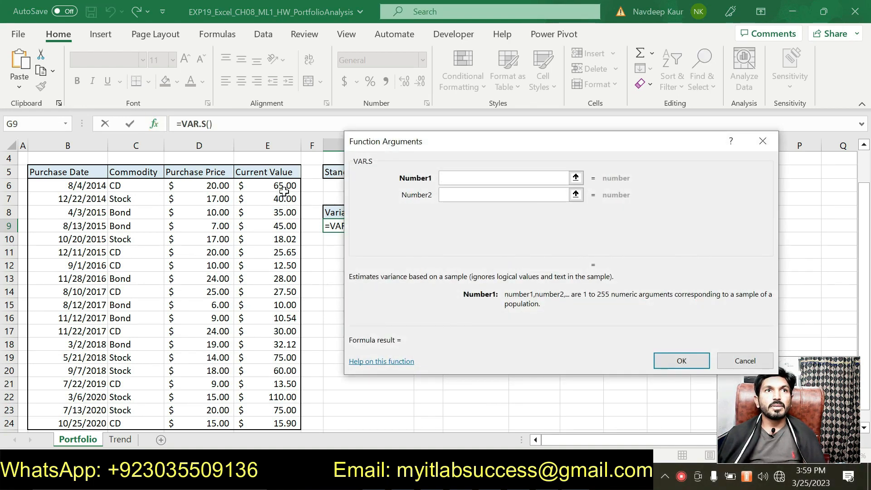
left_click_drag(285, 185, 285, 422)
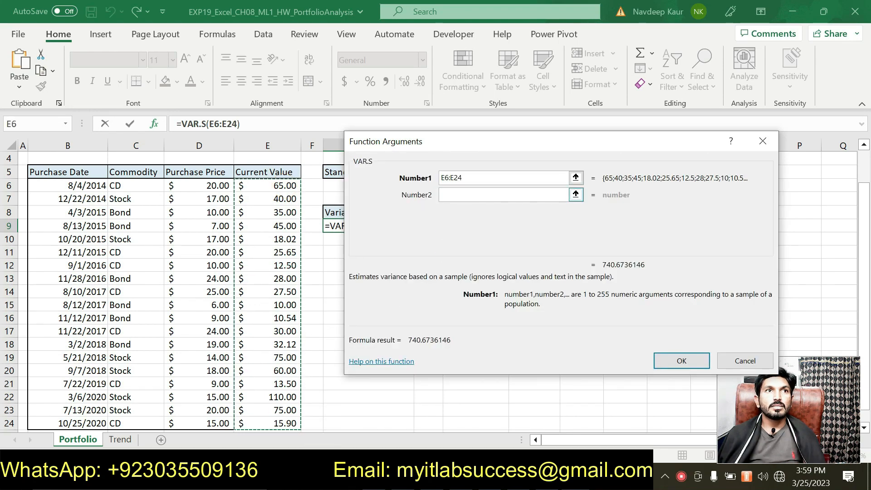
scroll(307, 287, "down", 2)
scroll(308, 290, "up", 2)
scroll(308, 290, "up", 1)
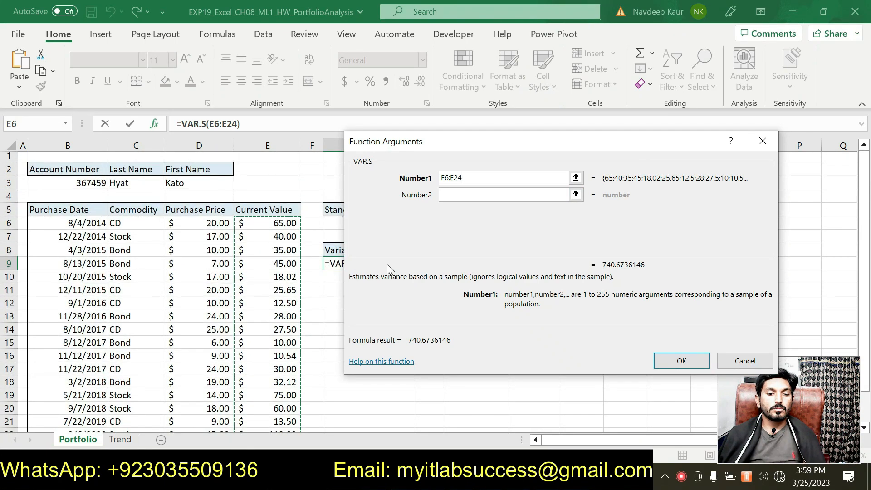
left_click(671, 359)
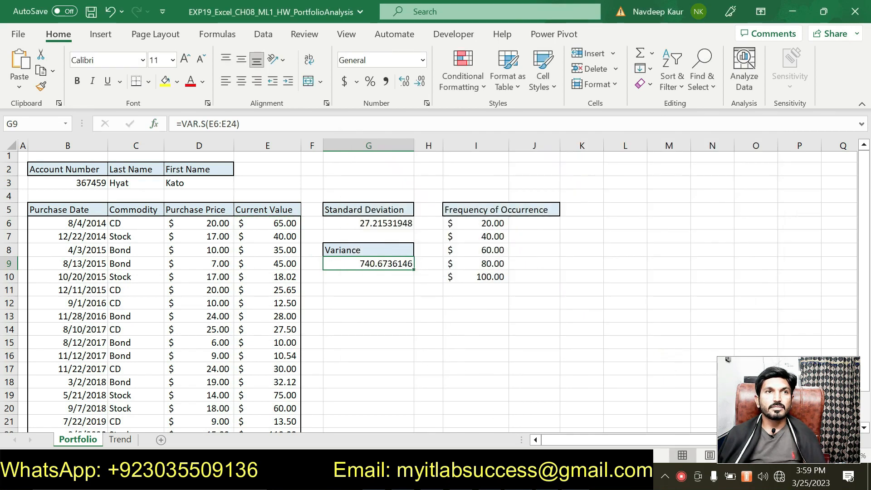
Step: Check the variance formula in cell G9 against the step 3 instruction and the first and last cells of the Current Value column
left_click(519, 477)
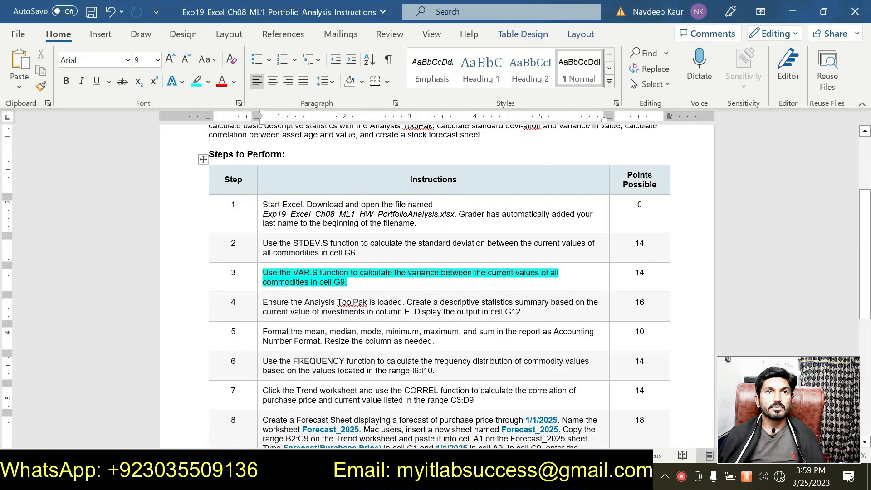
left_click(519, 477)
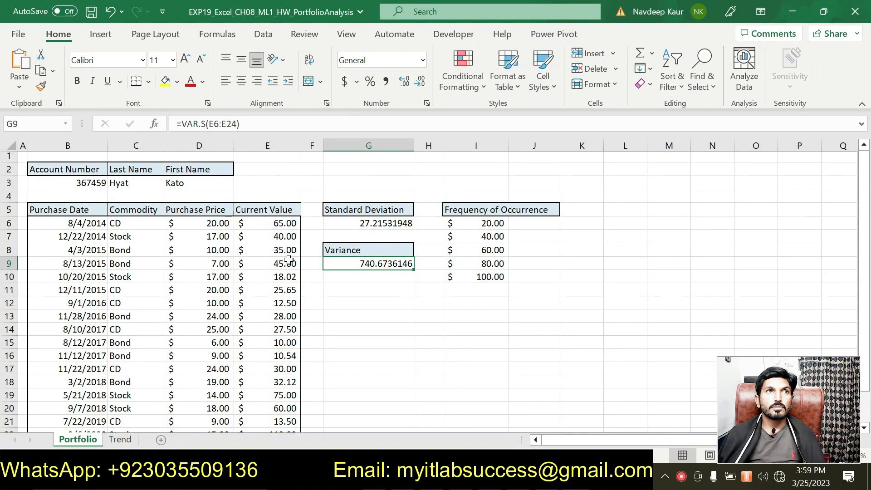
left_click(285, 223)
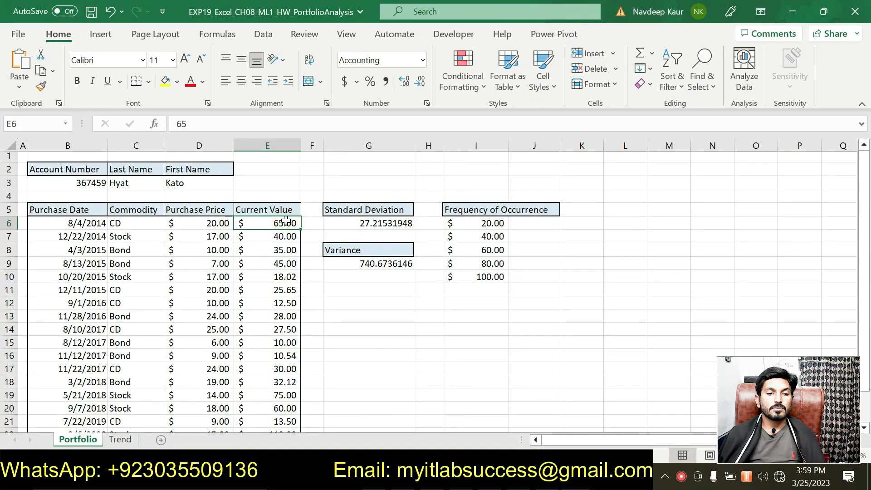
scroll(280, 282, "down", 6)
scroll(280, 282, "up", 2)
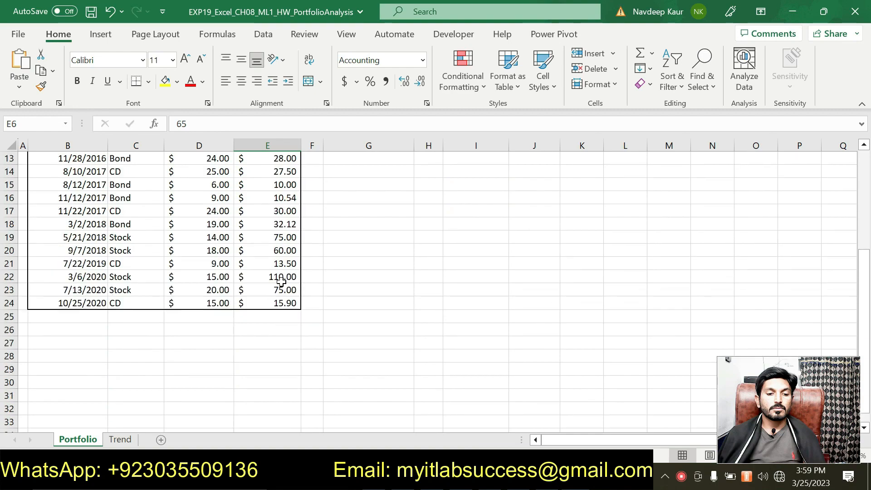
left_click(285, 305)
scroll(381, 272, "up", 4)
left_click(381, 262)
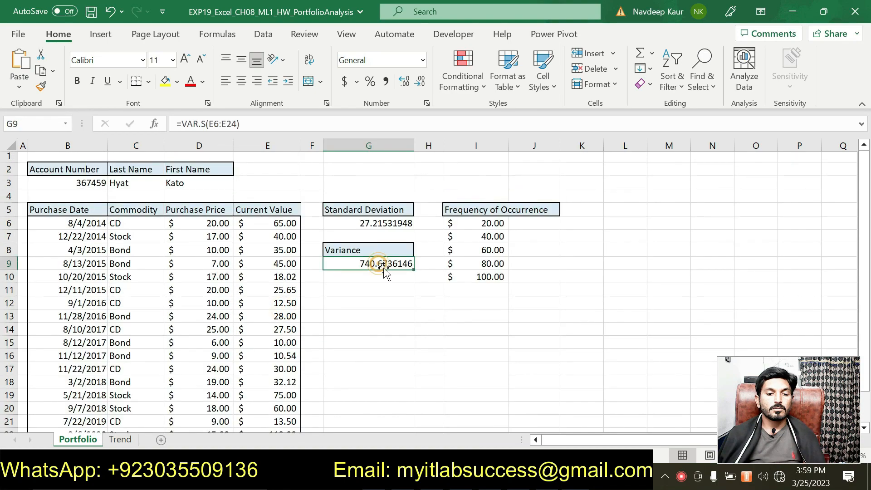
Step: Switch to the Word instructions document and remove the turquoise highlight from the step 3 instruction about VAR.S
key("alt+Tab")
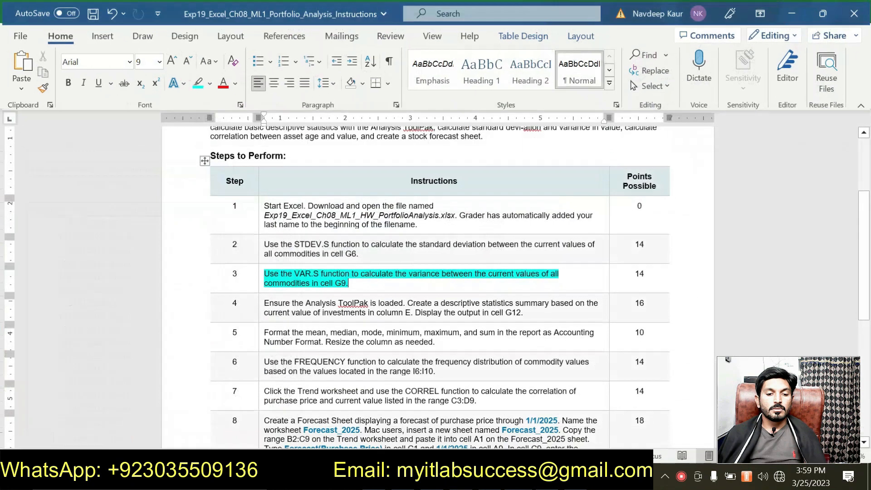
scroll(380, 262, "down", 2)
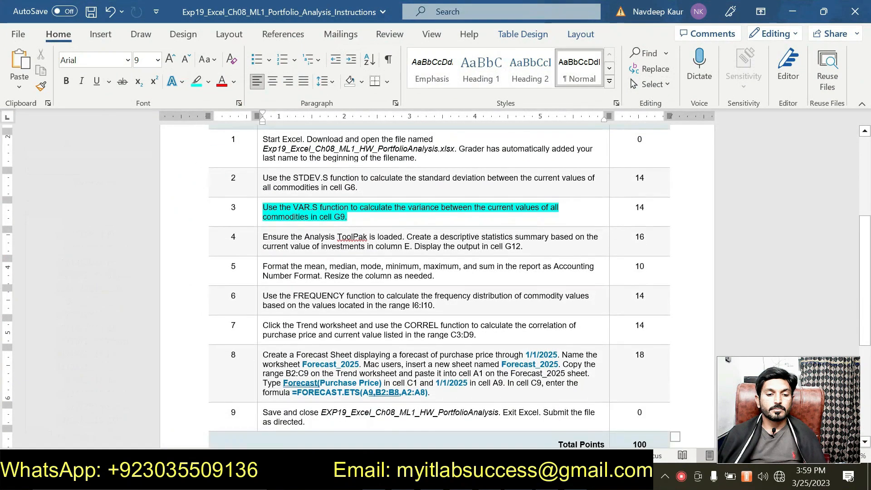
left_click_drag(264, 207, 362, 219)
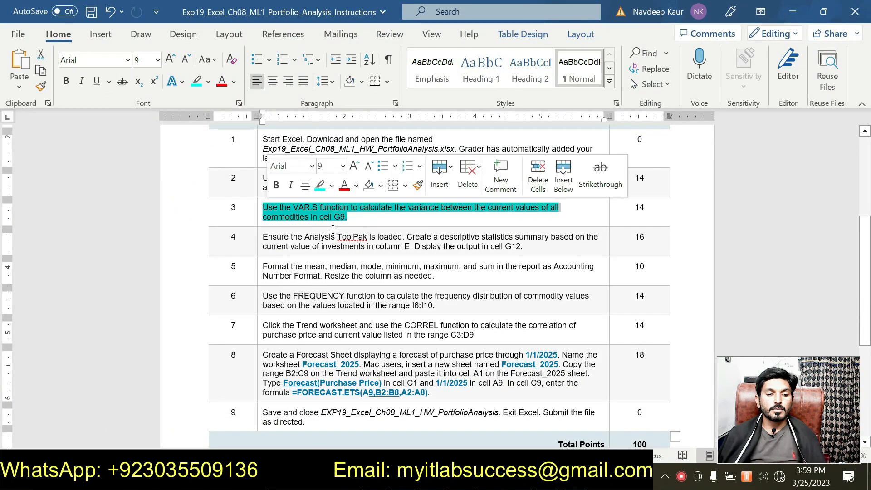
left_click(321, 186)
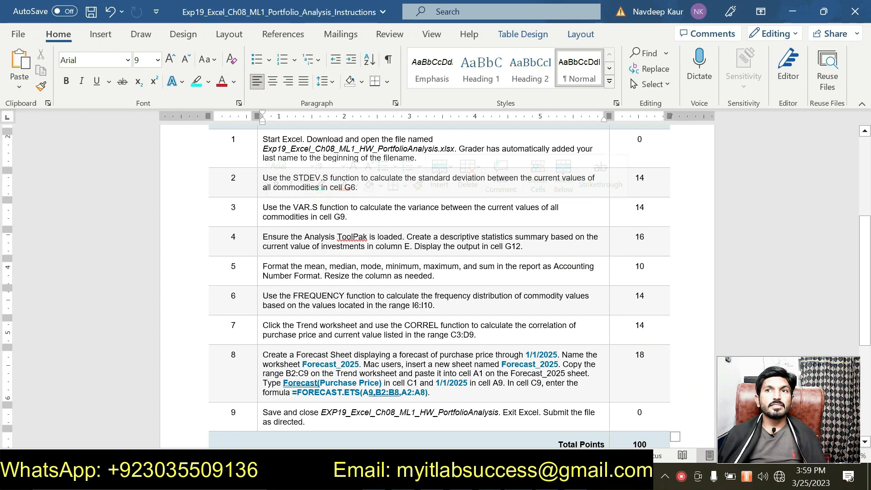
scroll(433, 285, "up", 1)
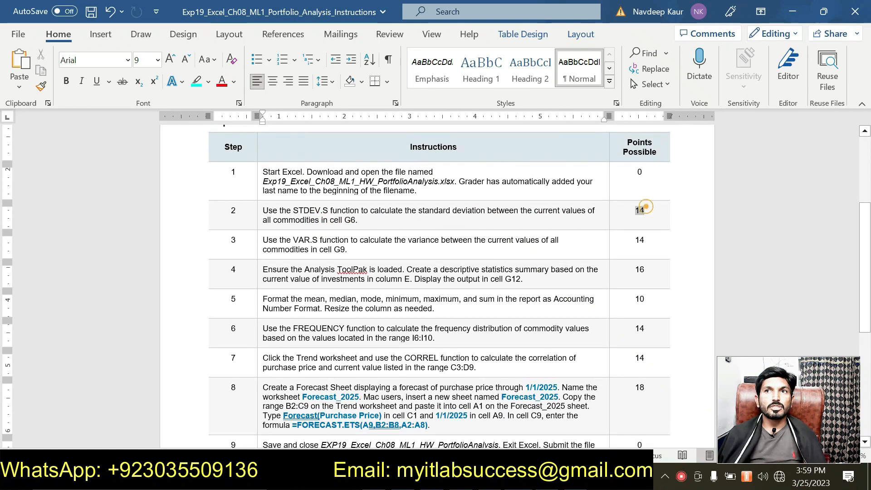
double_click(647, 239)
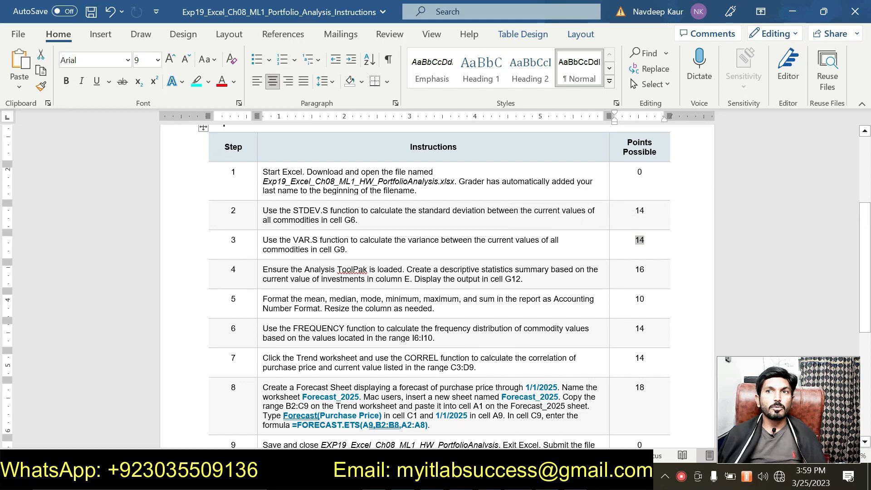
scroll(380, 292, "down", 1)
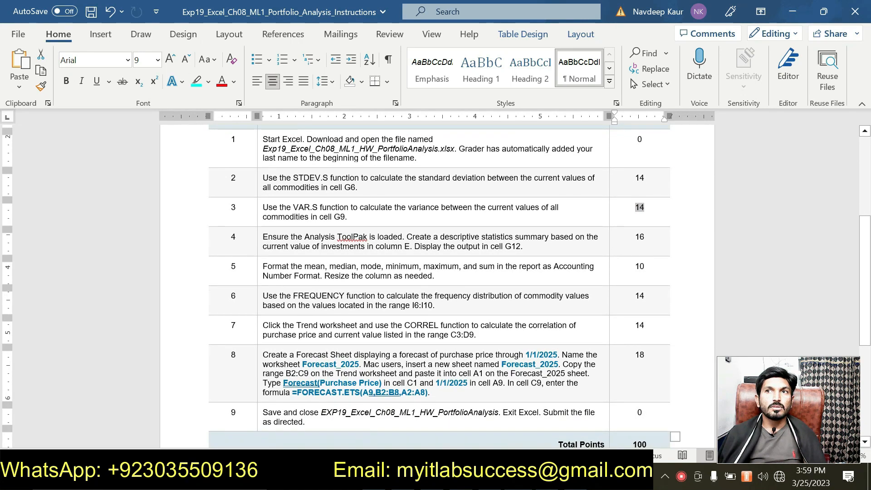
Step: Highlight the step 4 instruction about the Analysis ToolPak and descriptive statistics summary in turquoise
double_click(639, 236)
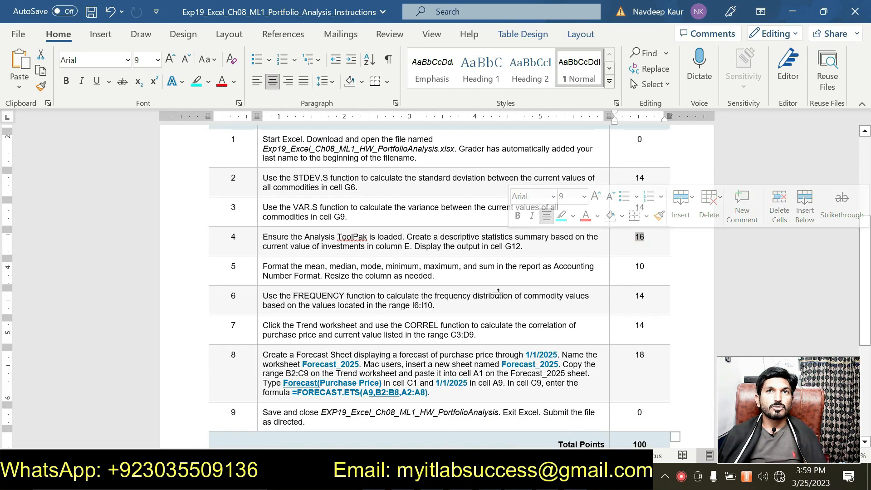
scroll(498, 294, "up", 1)
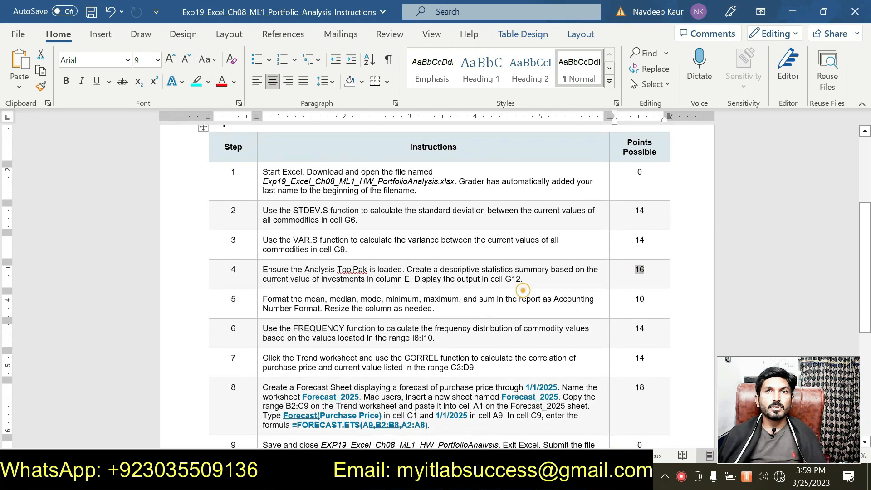
left_click_drag(522, 280, 263, 269)
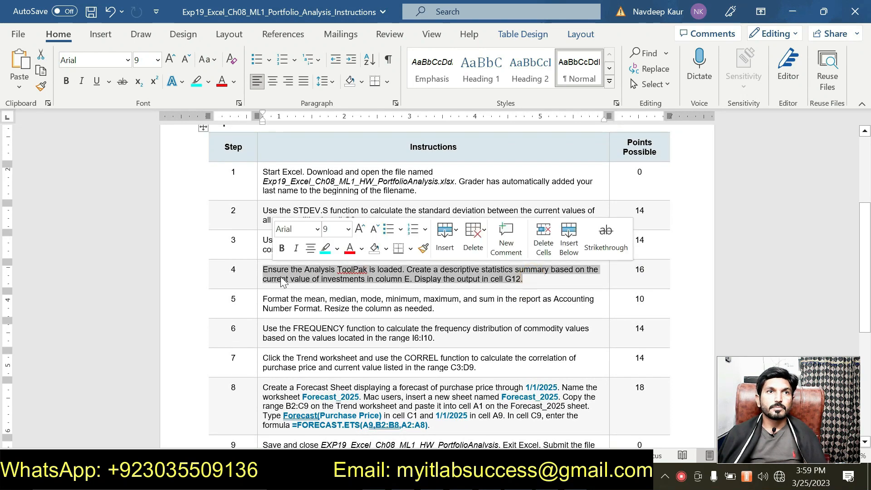
left_click(325, 250)
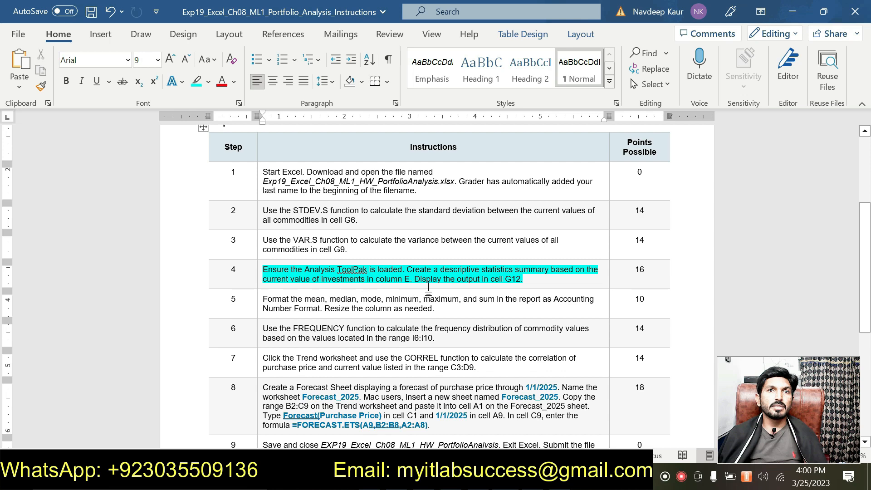
left_click(533, 280)
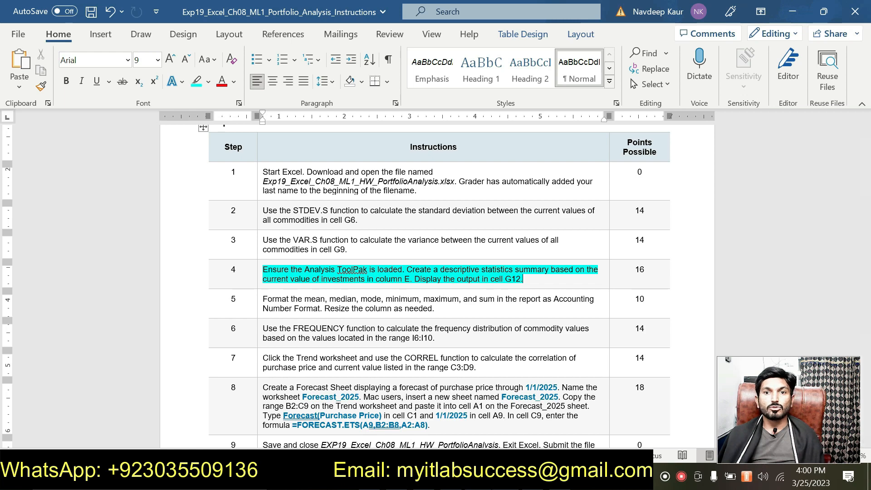
Step: Switch to the Excel workbook and check in the Excel add-ins list whether the Analysis ToolPak is loaded
key("alt+Tab")
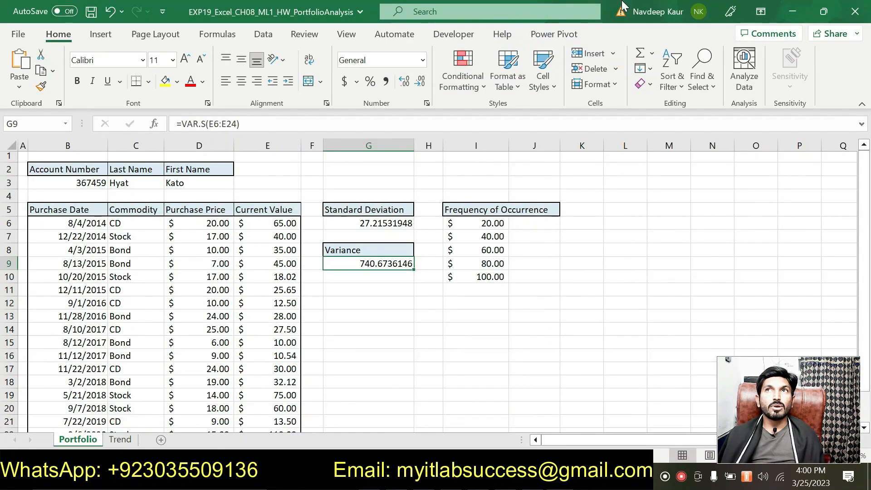
left_click(262, 35)
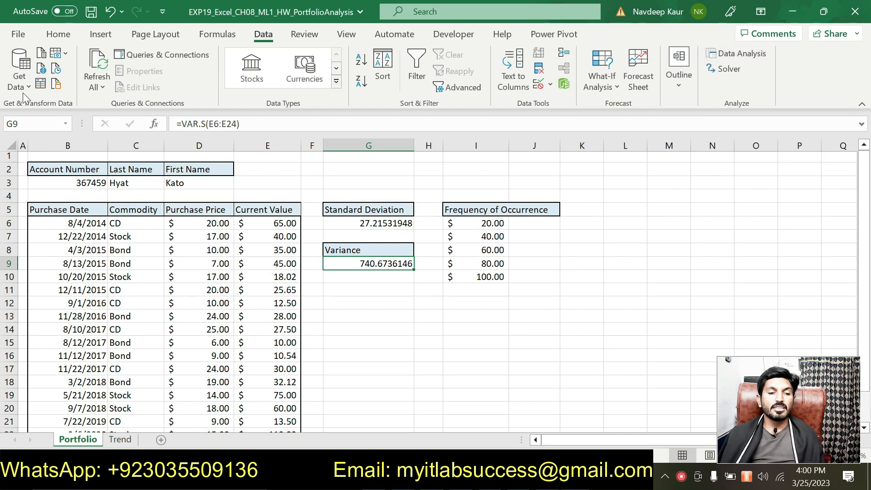
left_click(18, 36)
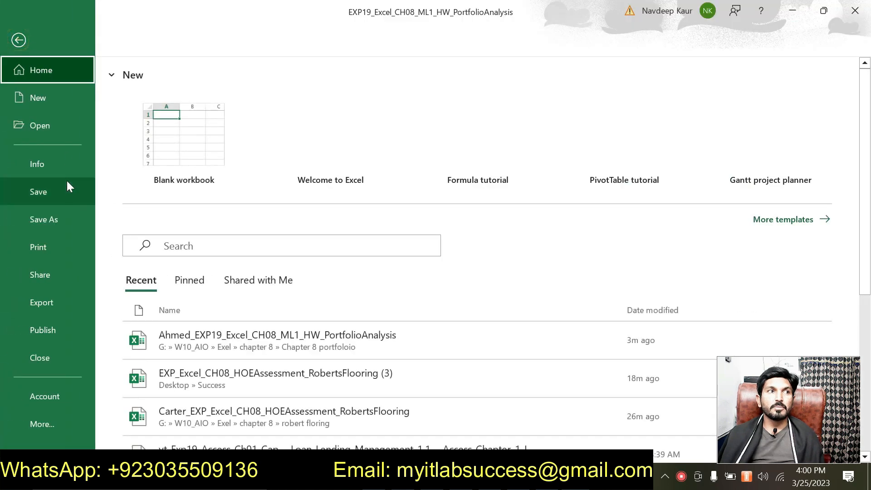
left_click(58, 426)
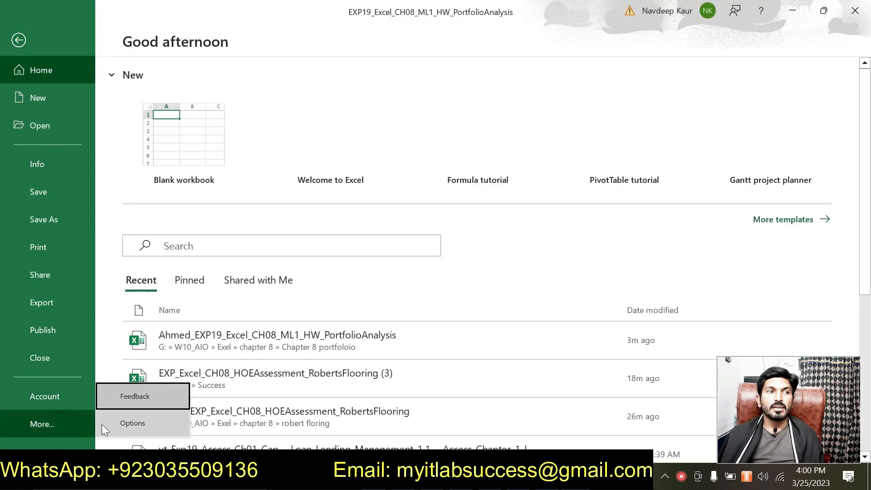
left_click(132, 423)
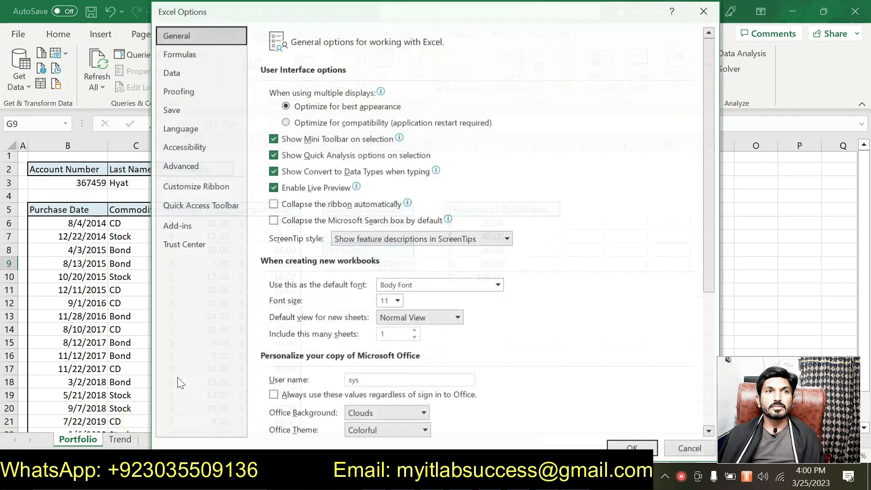
left_click(185, 227)
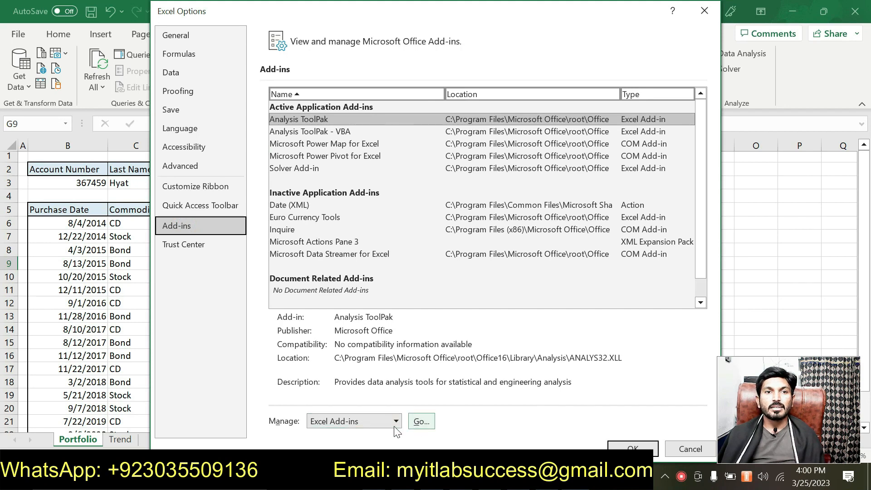
left_click(416, 417)
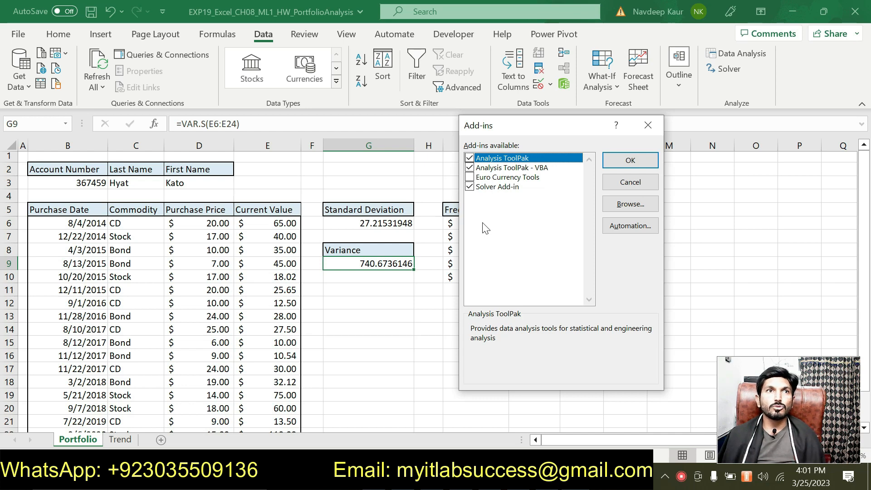
left_click(641, 132)
Step: Start the Descriptive Statistics tool from Data Analysis, consulting the step 4 instruction in the Word document
left_click(741, 54)
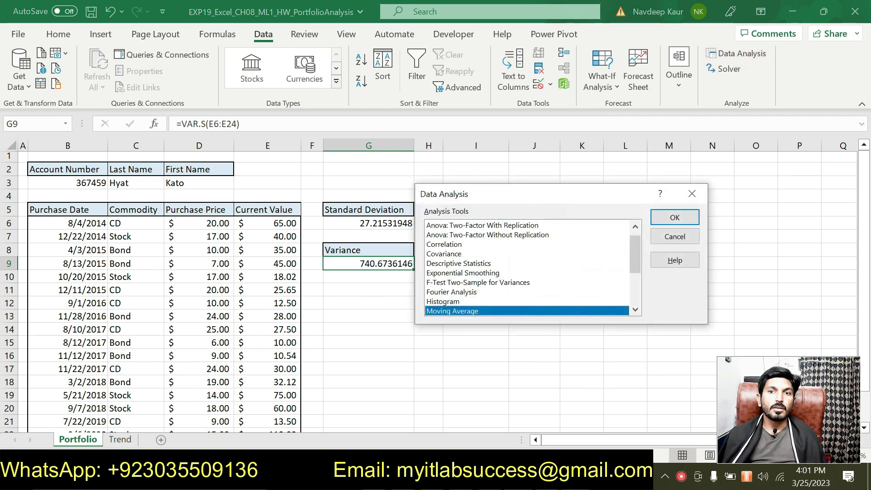
key("alt+Tab")
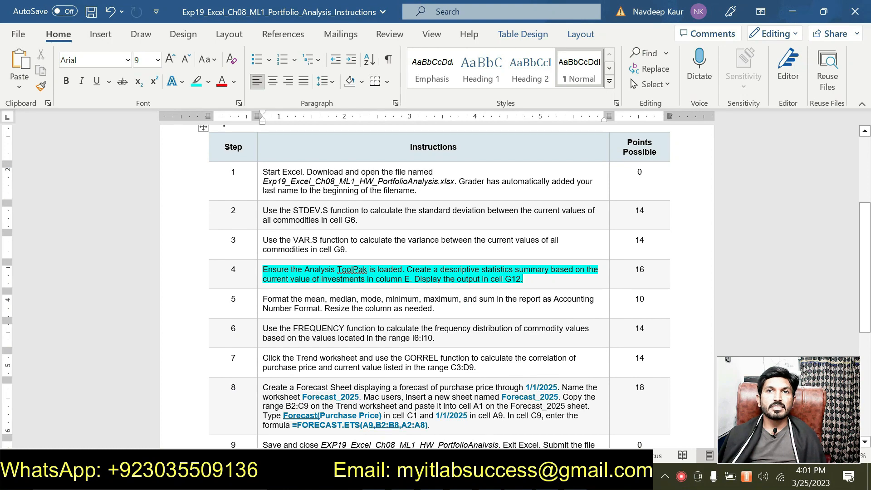
key("alt+Tab")
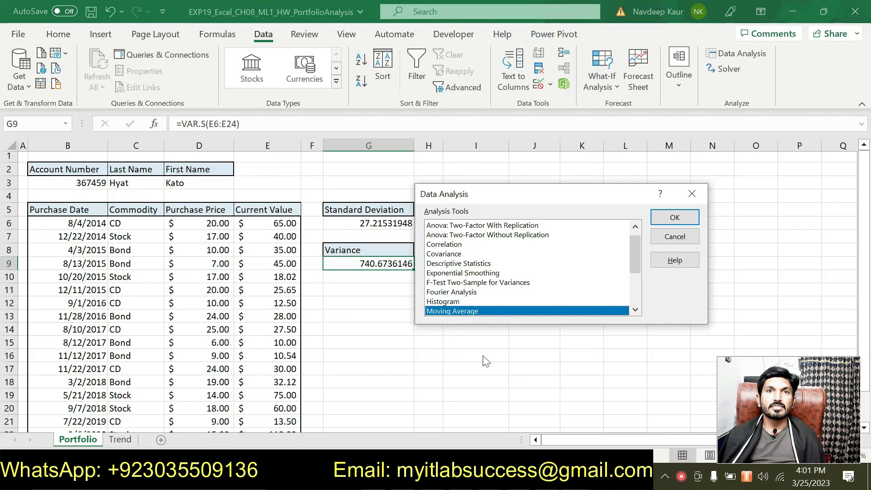
left_click(470, 264)
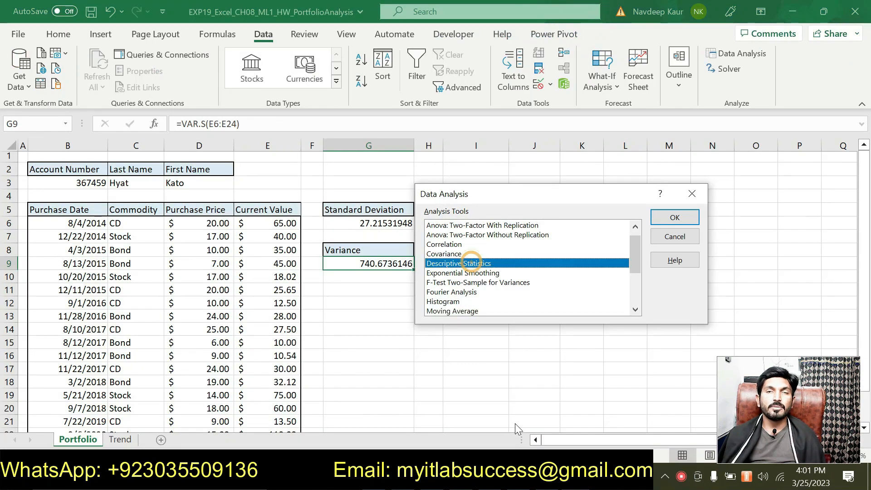
key("alt+Tab")
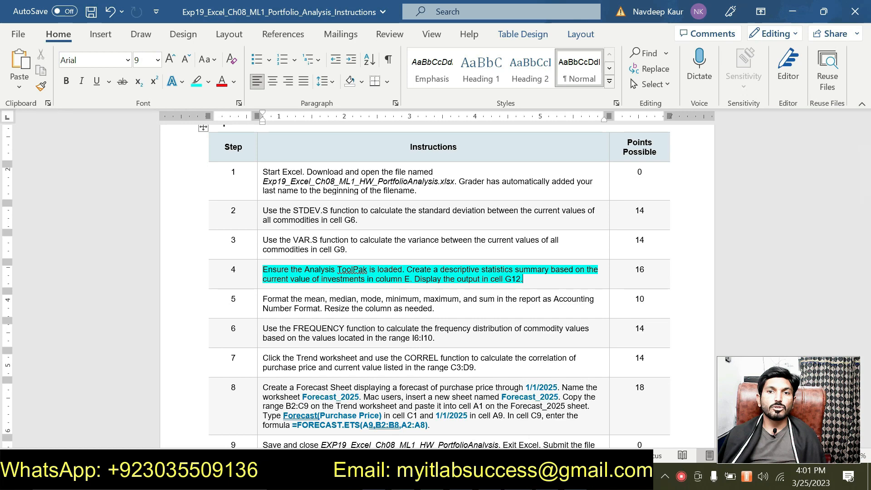
key("alt+Tab")
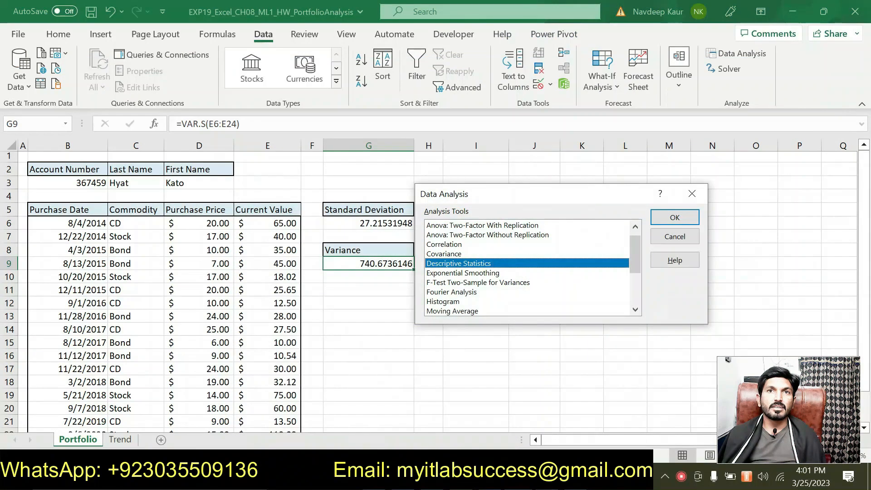
left_click(687, 220)
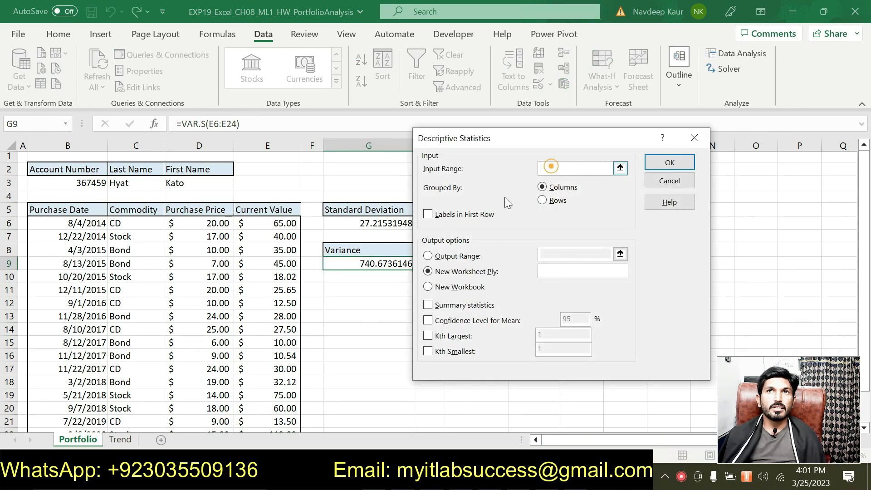
Step: Set the Descriptive Statistics input range to $E$6:$E$24 and check it against the step 4 instruction in Word
left_click_drag(269, 224, 294, 409)
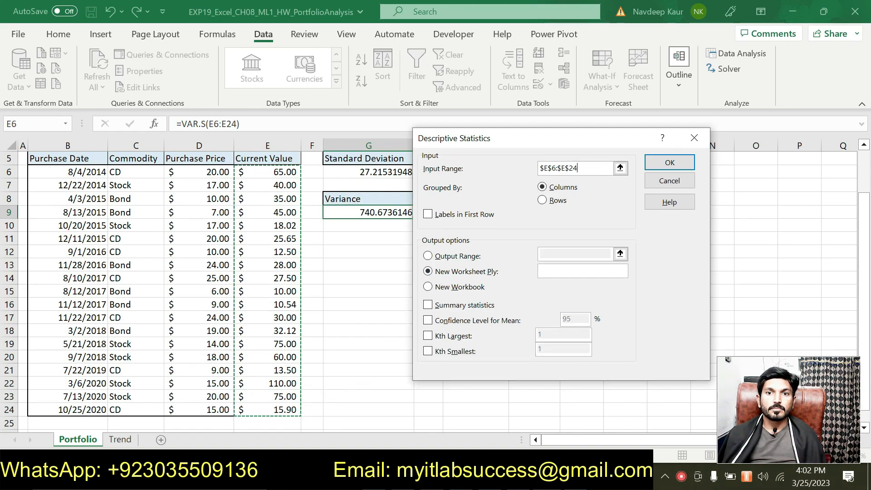
key("alt+Tab")
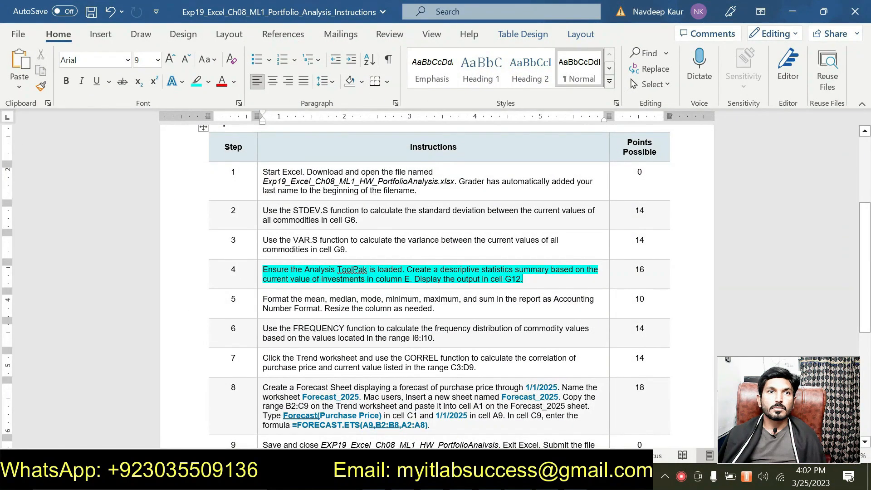
key("alt+Tab")
key("alt+Tab")
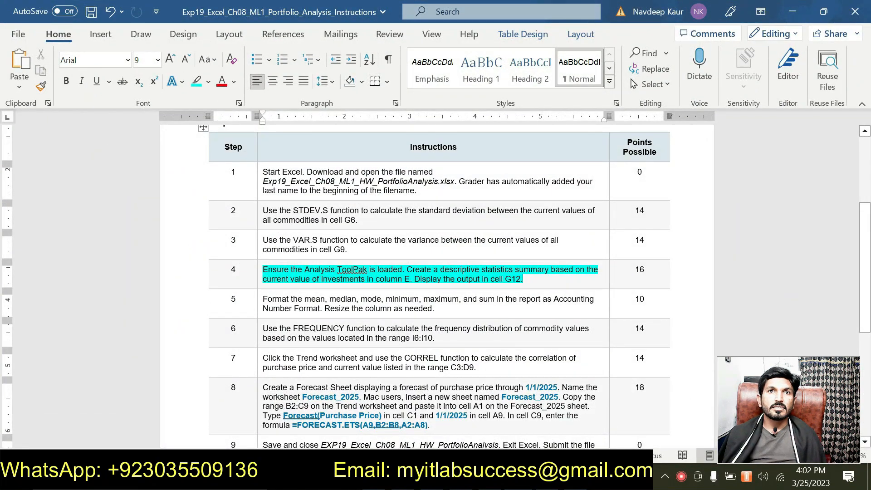
key("alt+Tab")
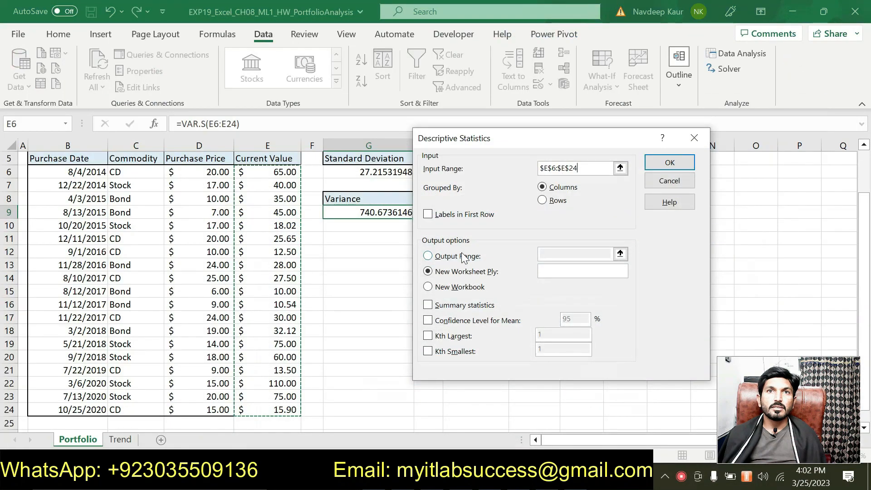
Step: Set the Descriptive Statistics output range to $G$12 and compare it with the step 4 instruction in Word
key("Escape")
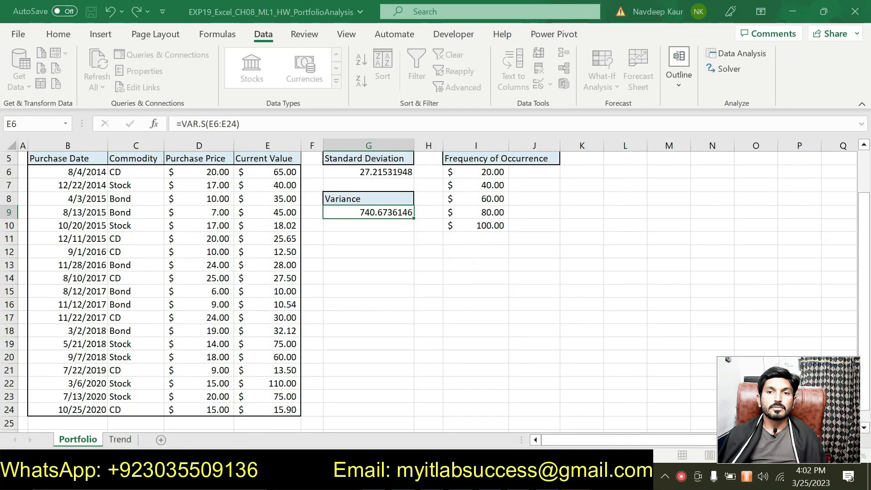
key("alt+Tab")
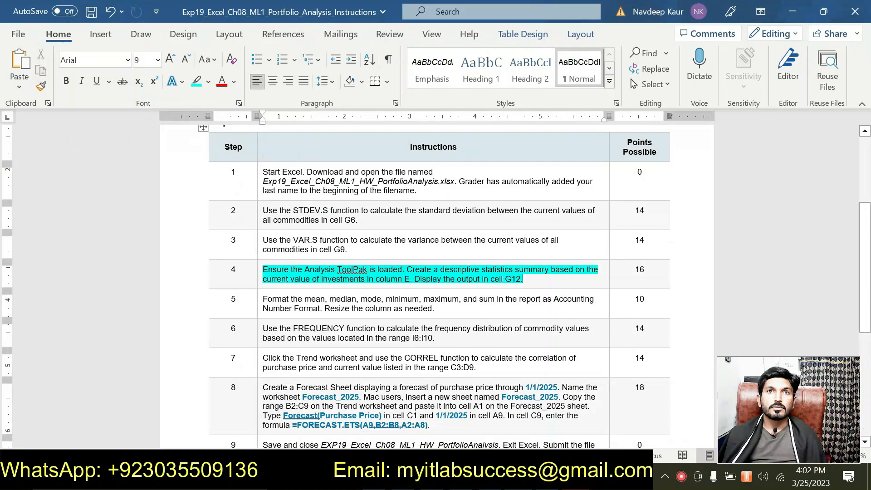
key("alt+Tab")
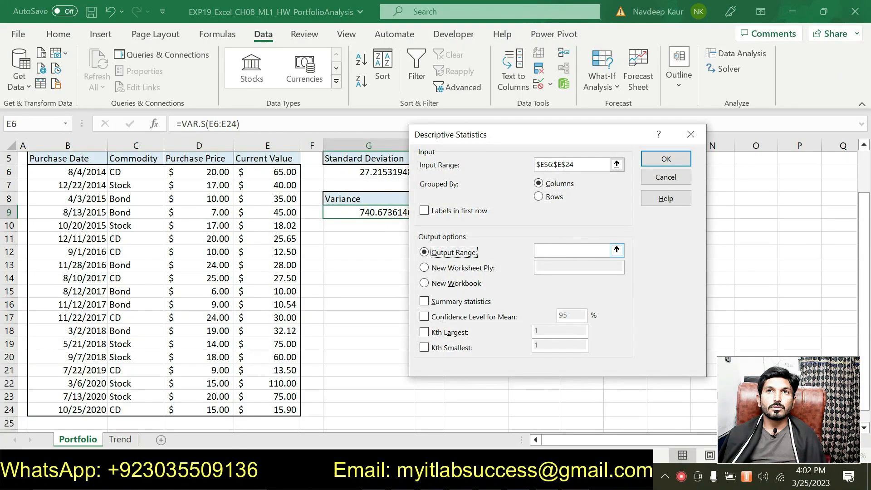
left_click_drag(491, 137, 545, 136)
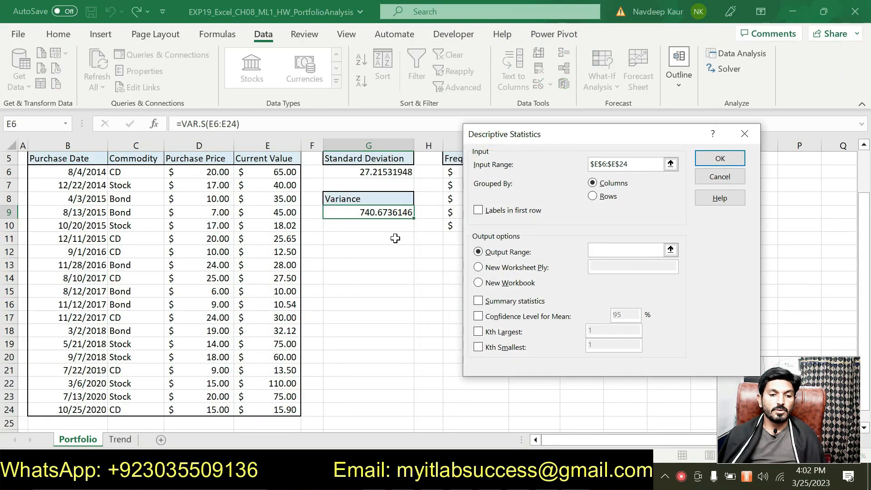
left_click(370, 251)
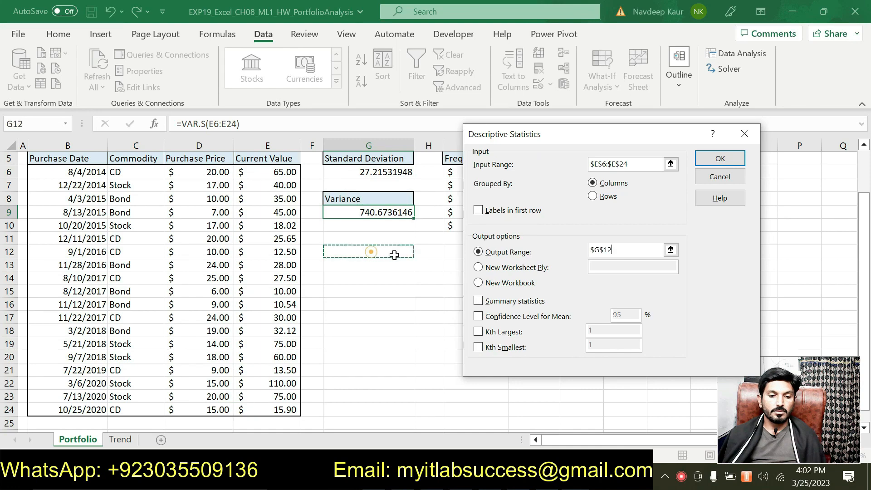
key("alt+Tab")
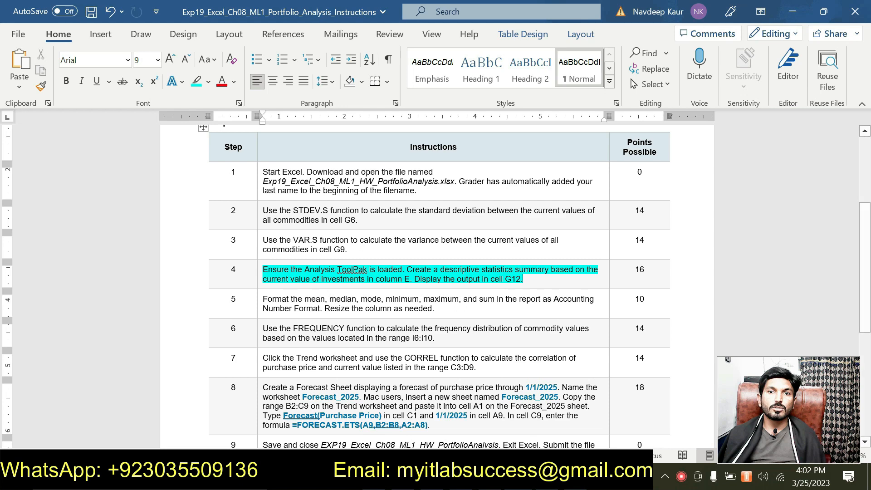
key("alt+Tab")
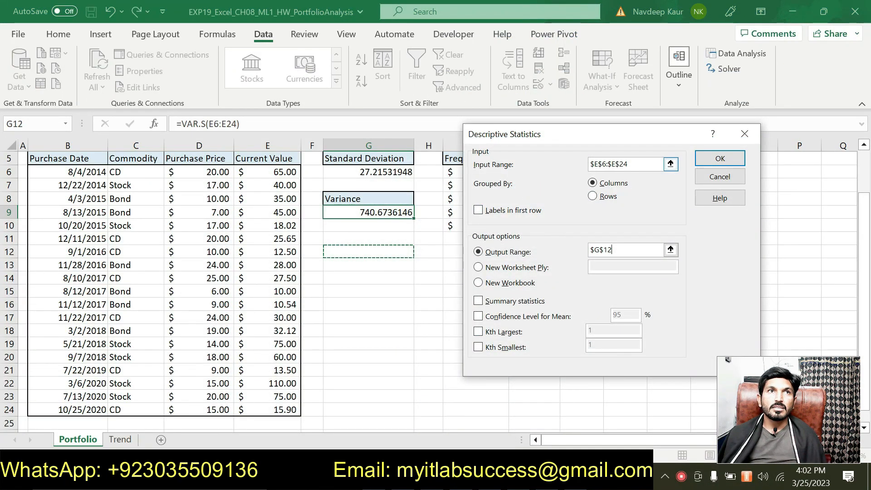
Step: Include summary statistics and generate the descriptive statistics report for the current values
scroll(295, 241, "up", 2)
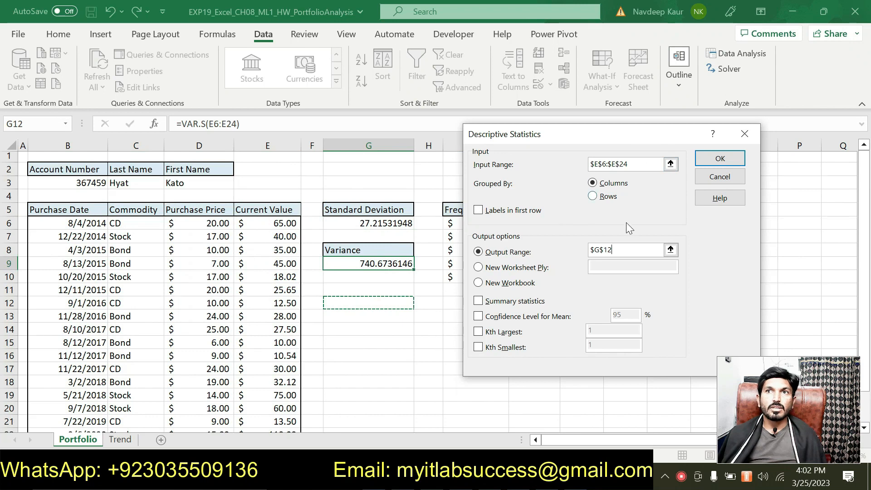
left_click(706, 161)
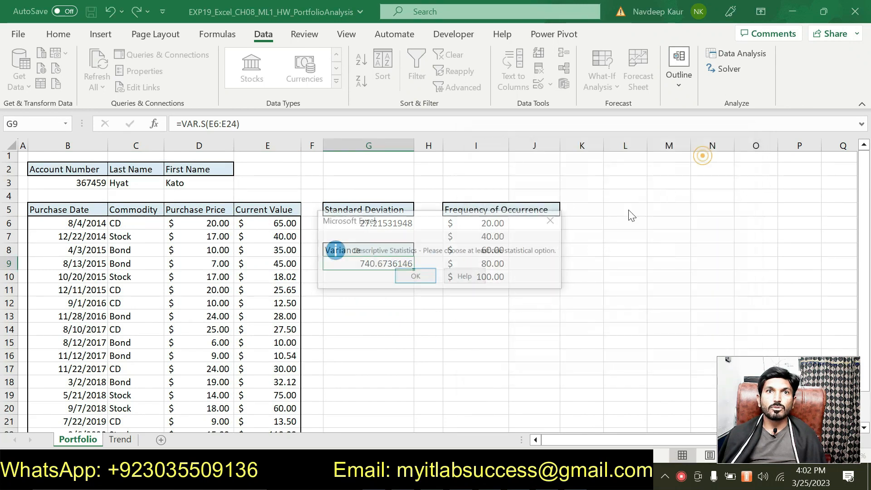
left_click(414, 277)
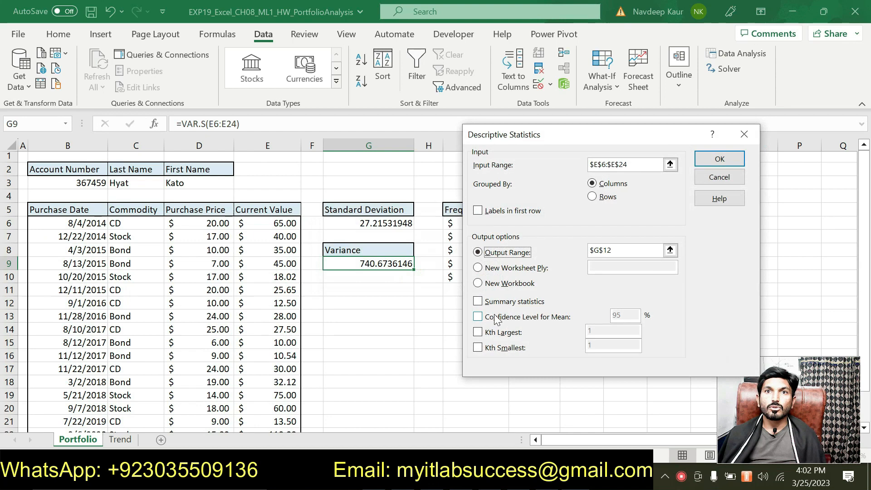
left_click(485, 303)
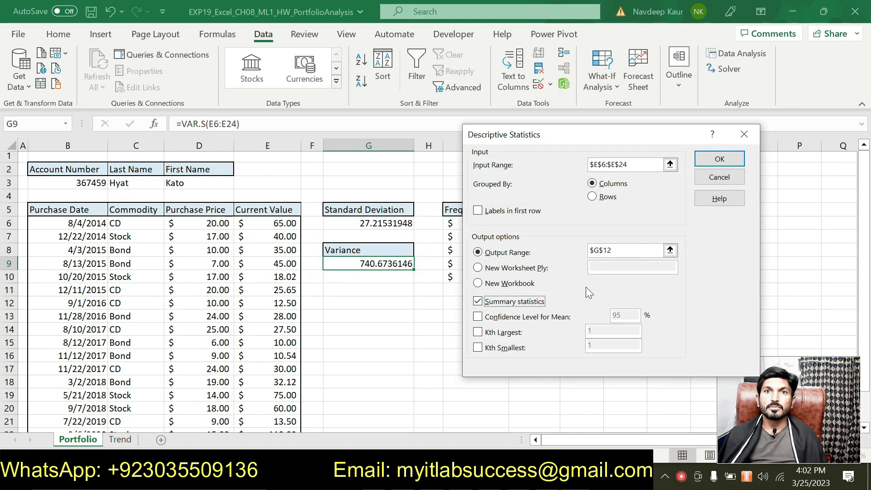
left_click(729, 160)
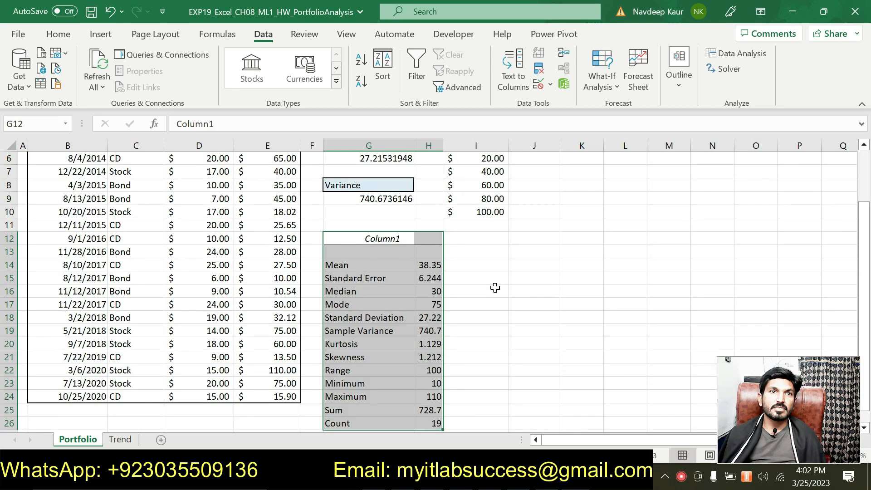
Step: Review the descriptive statistics report starting at G12 against the step 4 instruction in the Word document
scroll(494, 288, "down", 2)
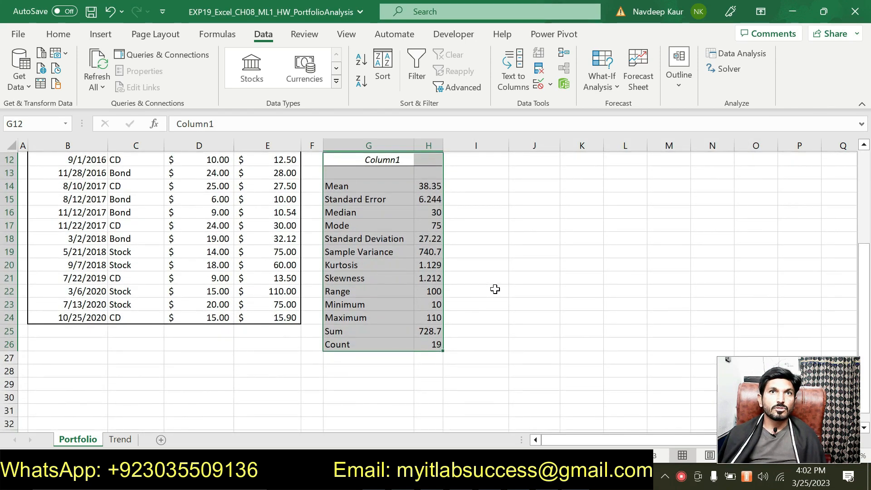
scroll(495, 295, "up", 1)
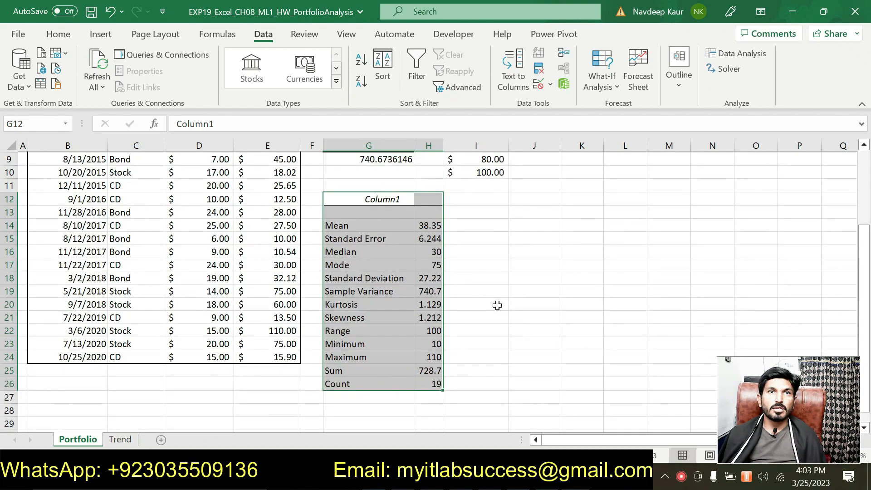
left_click(511, 478)
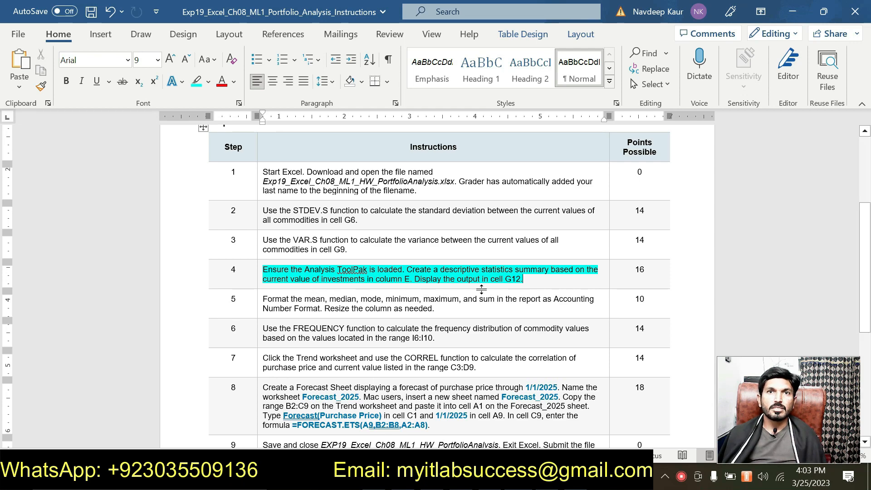
left_click(499, 477)
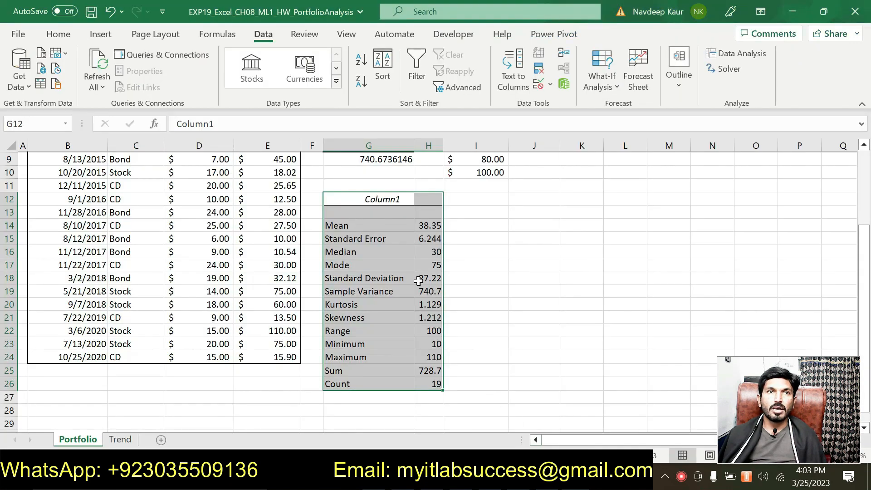
scroll(388, 282, "down", 1)
scroll(385, 282, "up", 1)
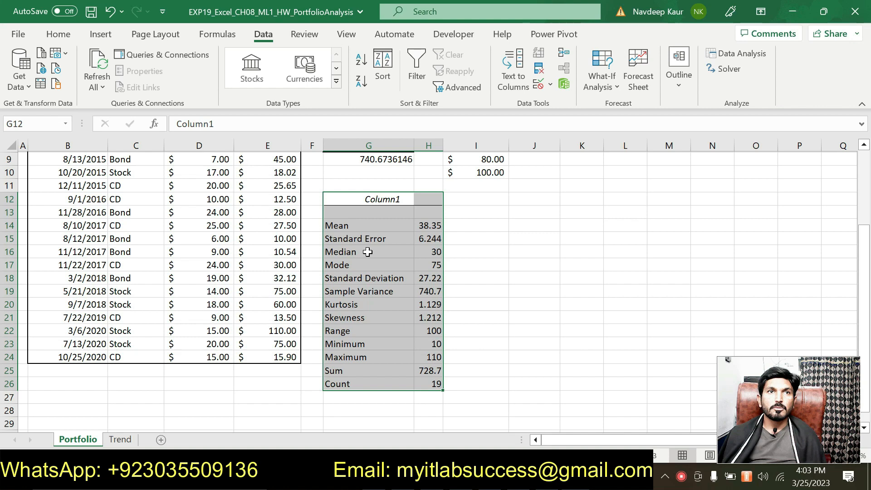
scroll(369, 289, "up", 1)
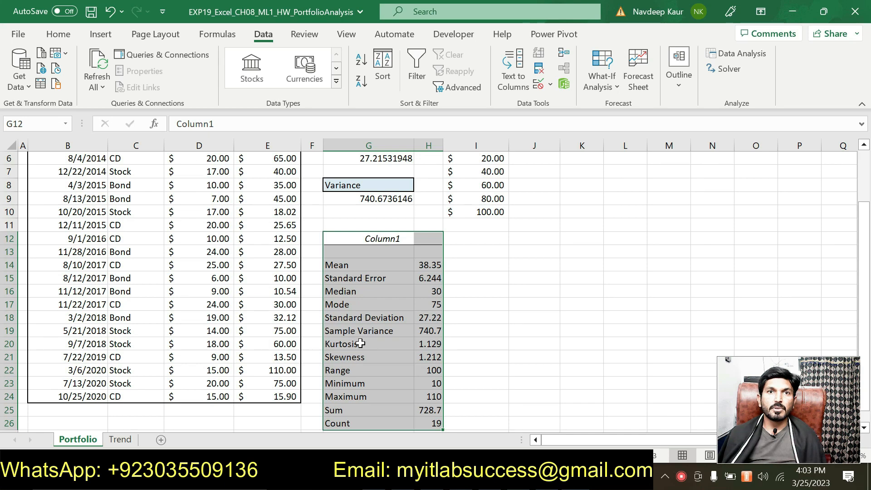
scroll(363, 362, "down", 1)
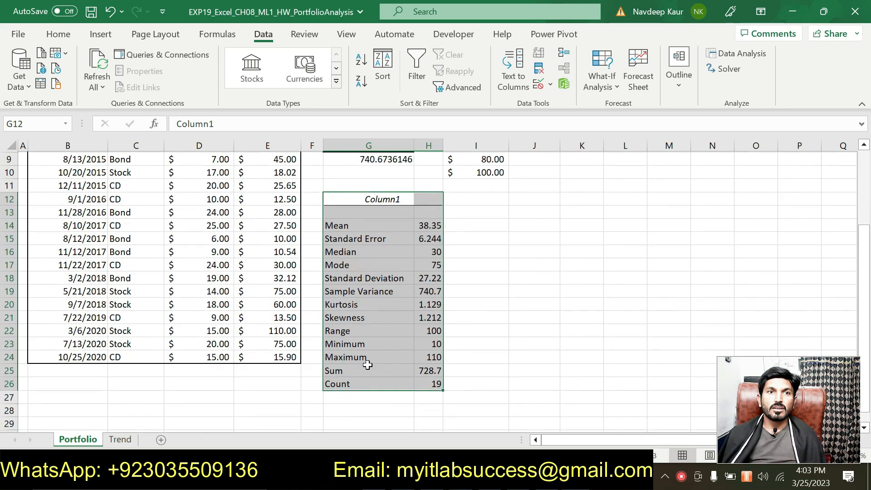
scroll(368, 363, "up", 3)
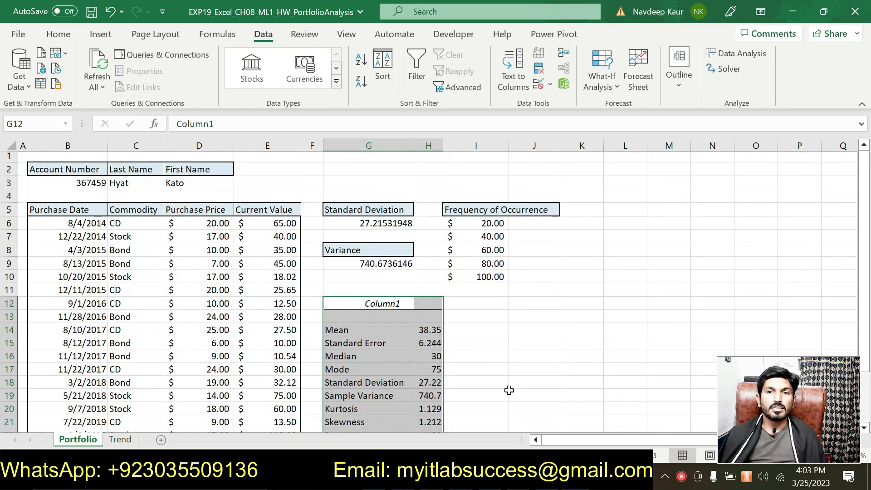
Step: Switch to the Word instructions, remove the highlight from the step 4 text and close the Editor pane
key("alt+Tab")
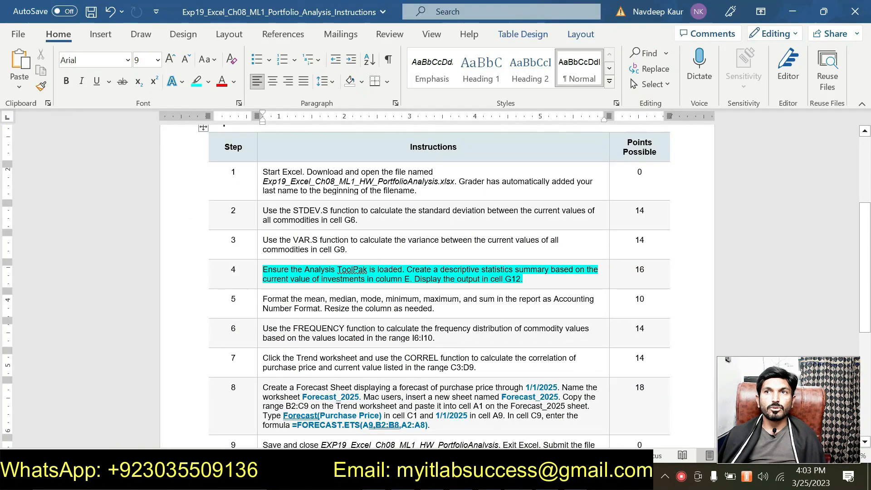
left_click_drag(634, 272, 637, 272)
double_click(636, 271)
left_click(562, 251)
left_click(526, 279)
left_click_drag(526, 279, 274, 274)
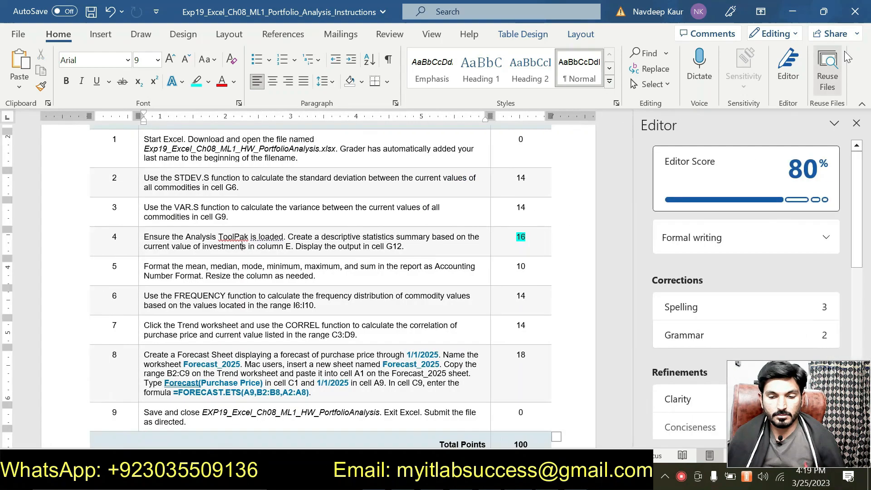
left_click(859, 123)
Step: Highlight the step 5 instruction about Accounting Number Format in turquoise
scroll(439, 254, "down", 3)
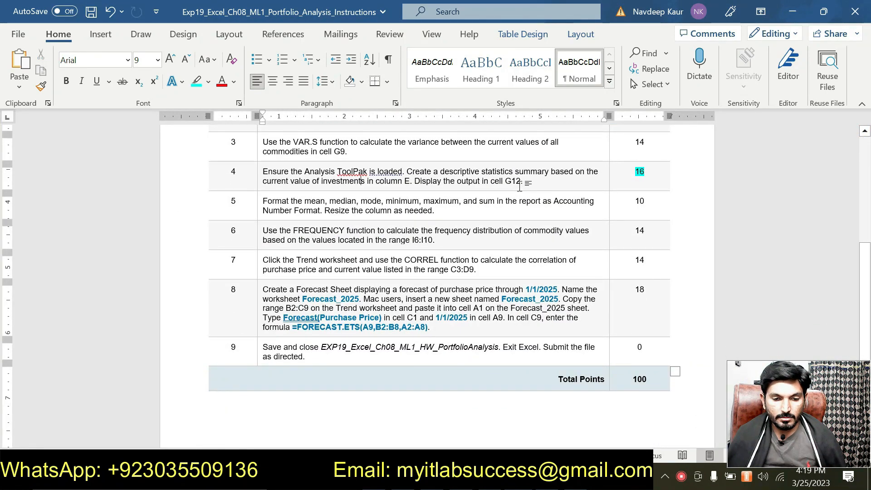
left_click_drag(468, 210, 264, 201)
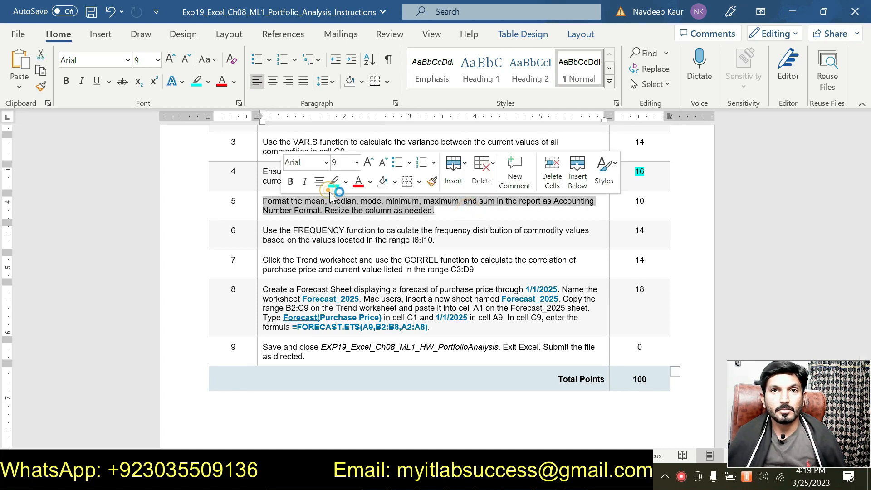
left_click(334, 182)
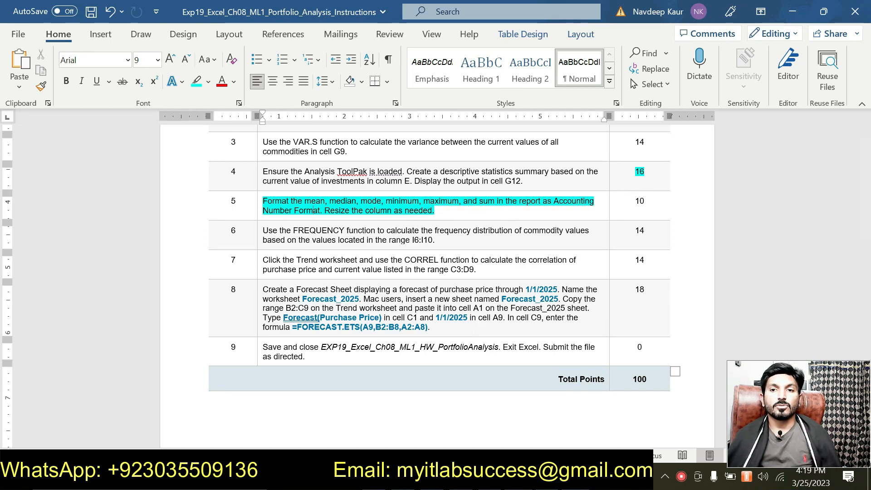
Step: Switch to the Excel workbook and format the mean in H14 of the Portfolio sheet as Accounting
key("alt+Tab")
scroll(437, 365, "down", 1)
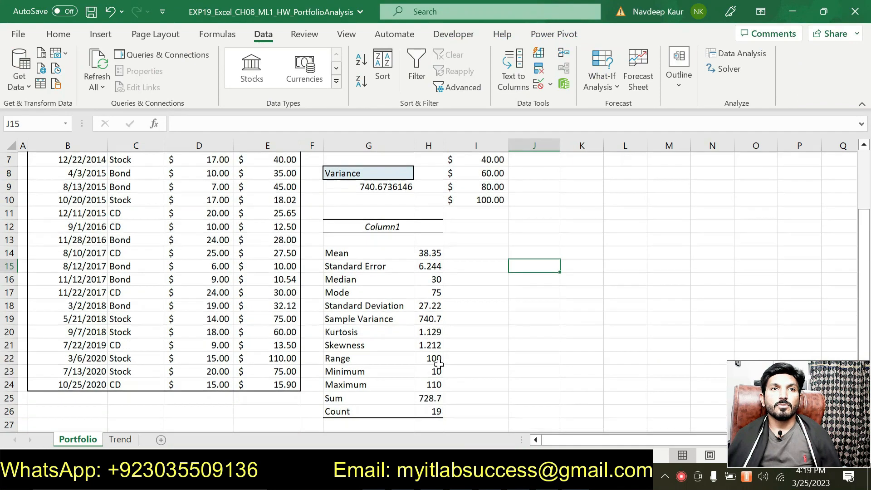
left_click(427, 250)
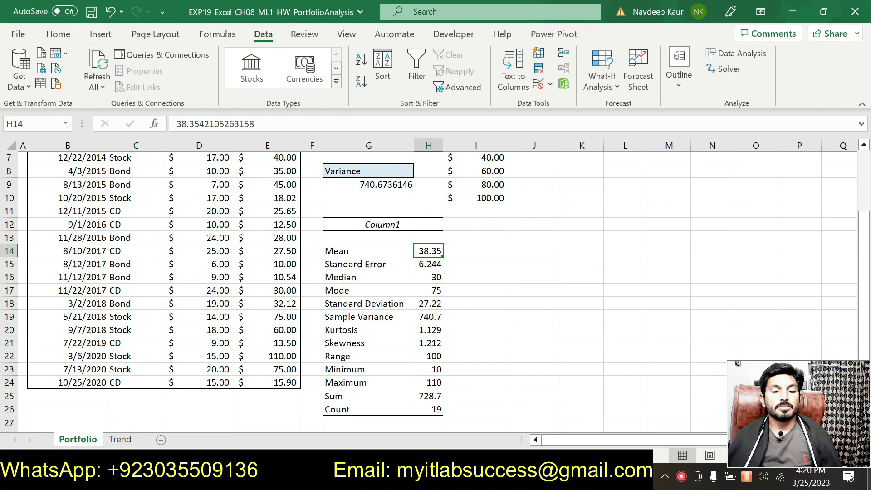
left_click(43, 36)
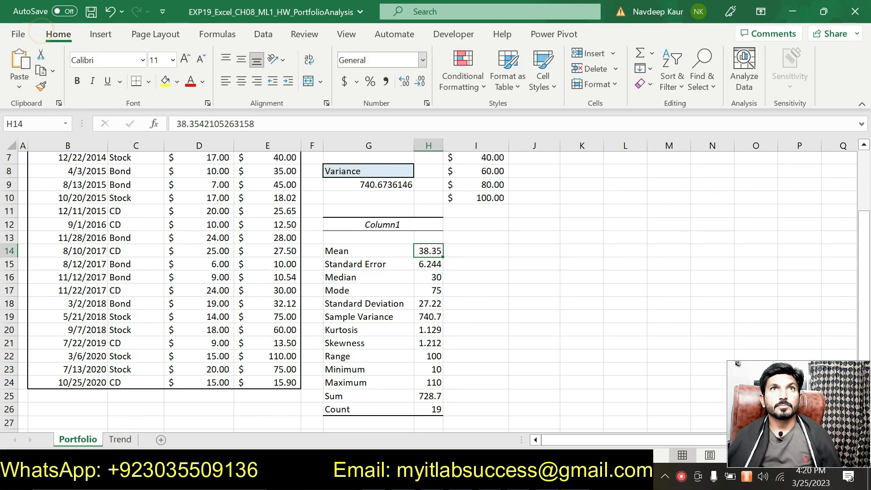
left_click(424, 66)
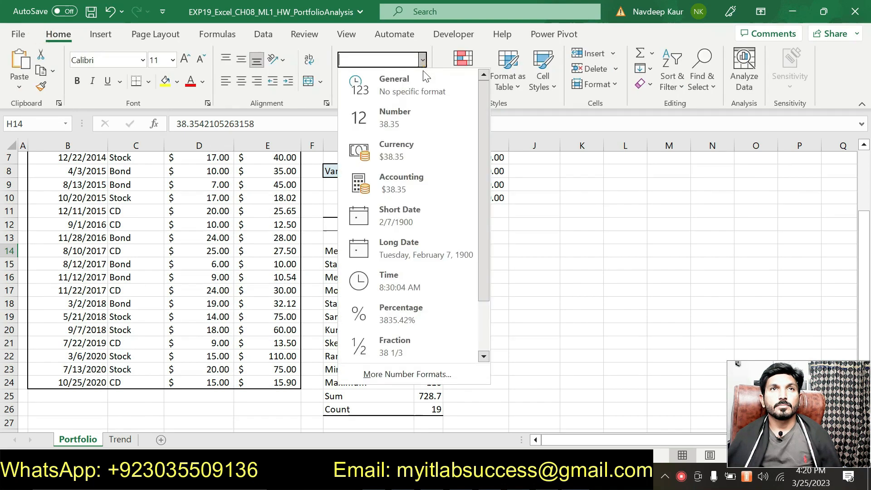
left_click(417, 175)
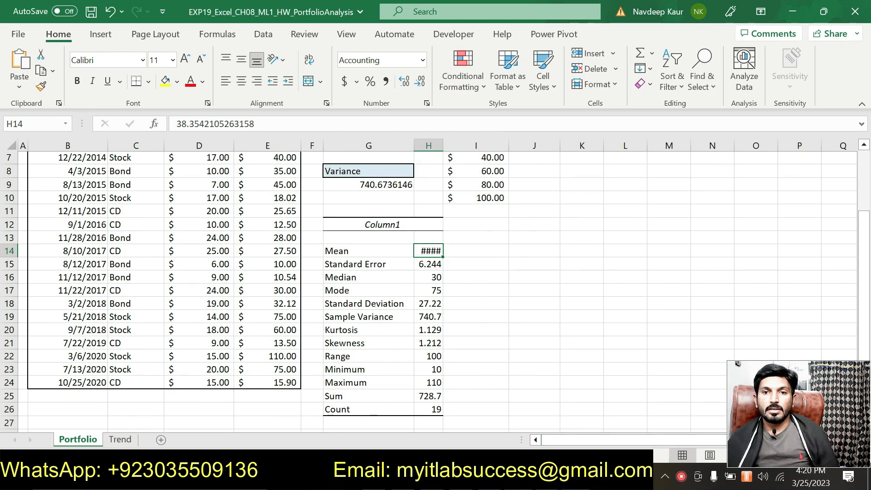
Step: Check the step 5 instruction in Word, and autofit column H of the Excel worksheet to its contents
key("alt+Tab")
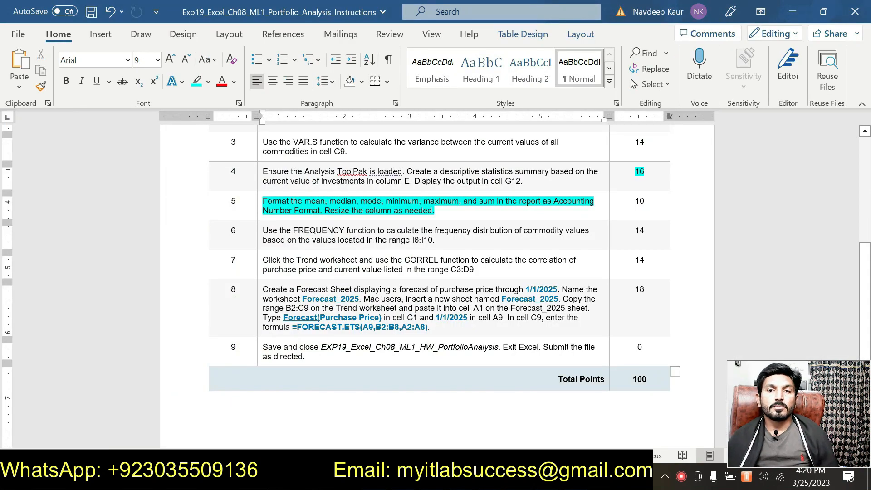
key("alt+Tab")
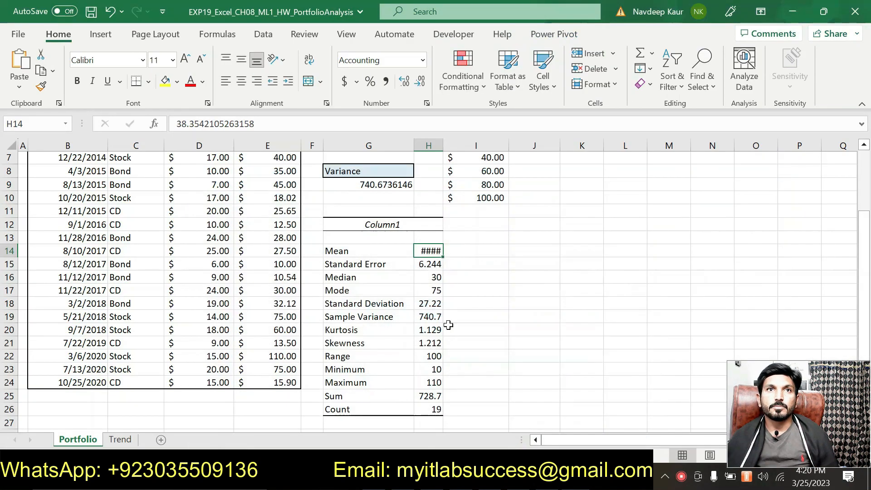
double_click(446, 142)
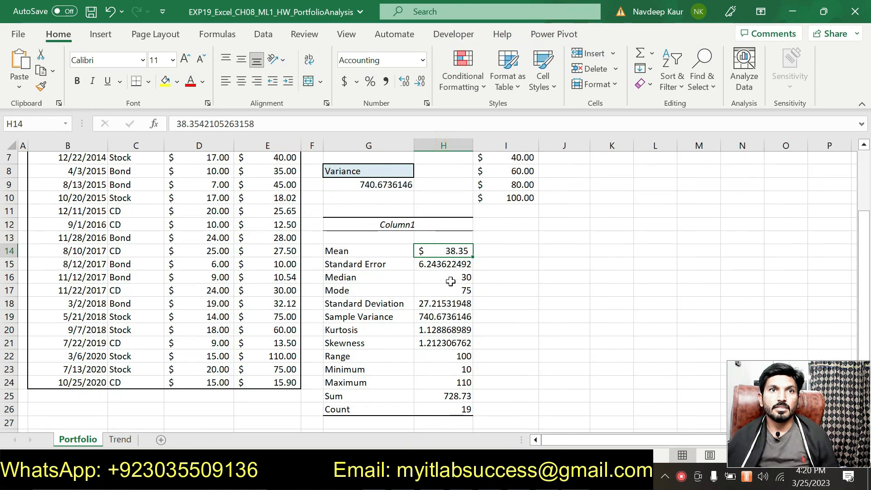
Step: Apply the Accounting number format to the median in H16 and the mode in H17
left_click(450, 282)
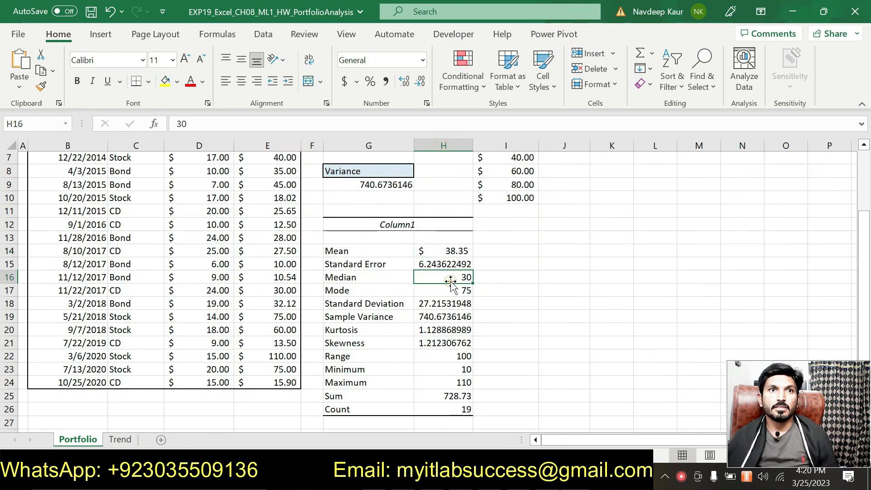
left_click(423, 60)
left_click(411, 180)
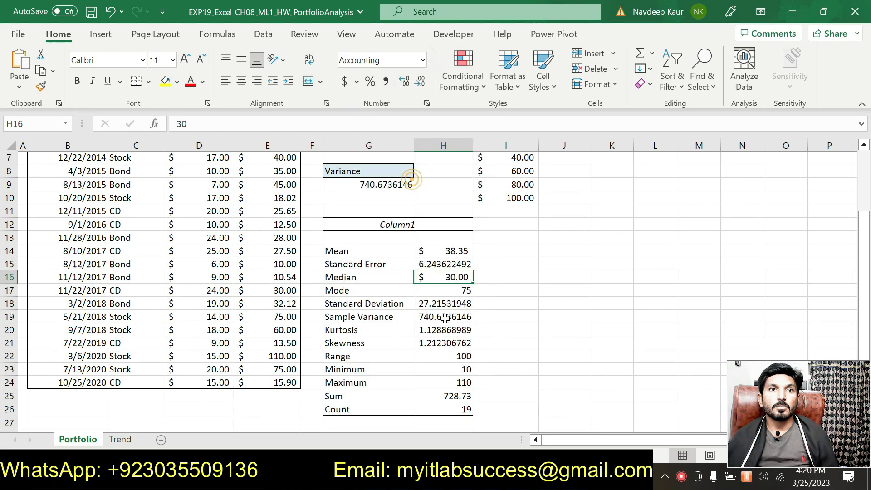
left_click(450, 294)
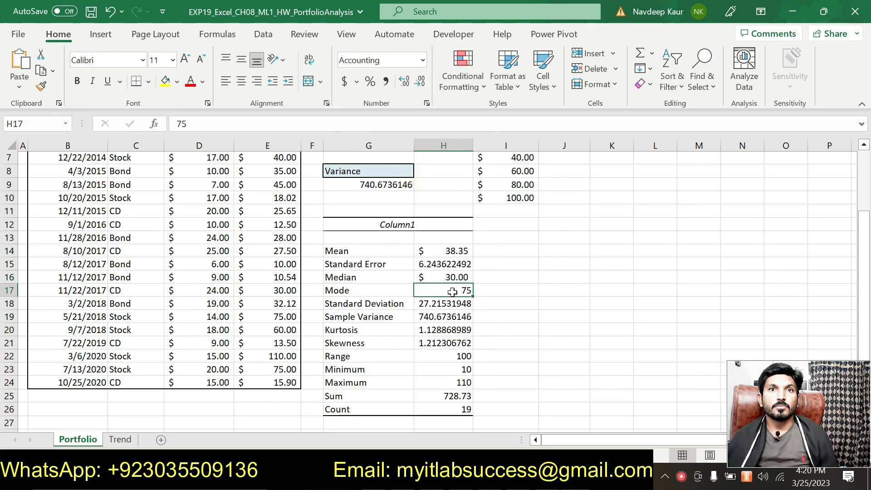
left_click(424, 58)
left_click(414, 182)
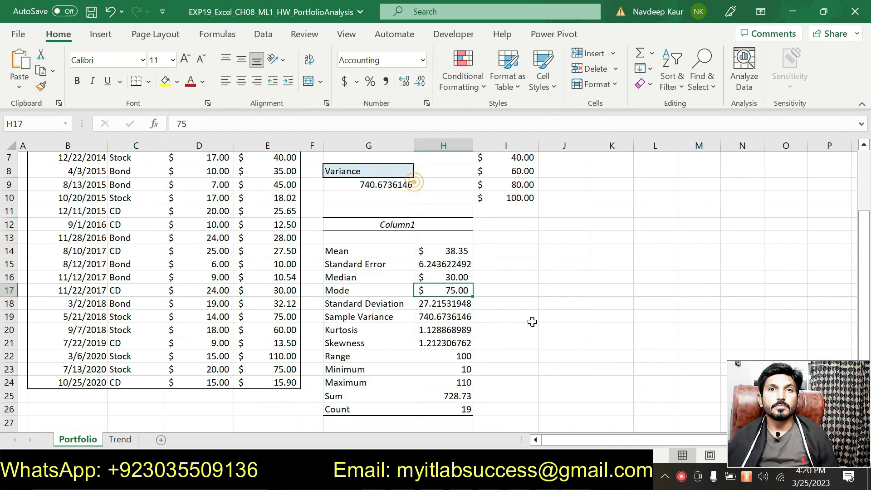
Step: Recheck the step 5 instruction in Word and format the minimum in H23 and maximum in H24 as Accounting
key("alt+Tab")
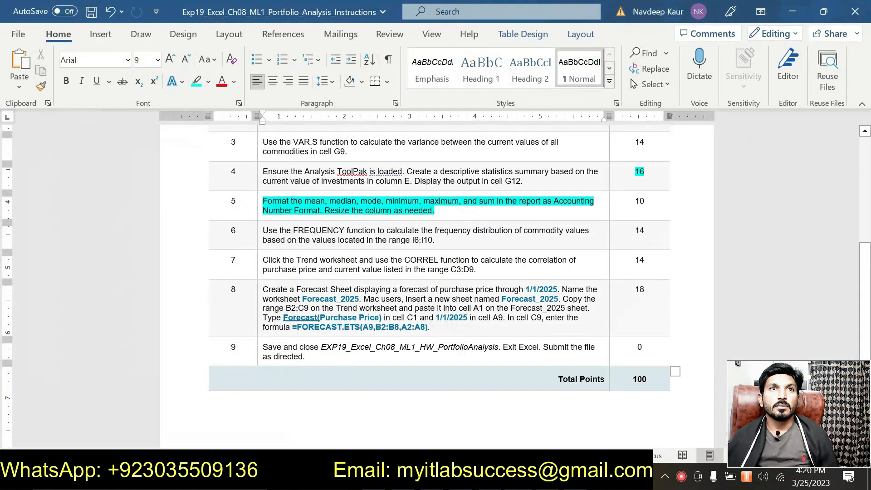
key("alt+Tab")
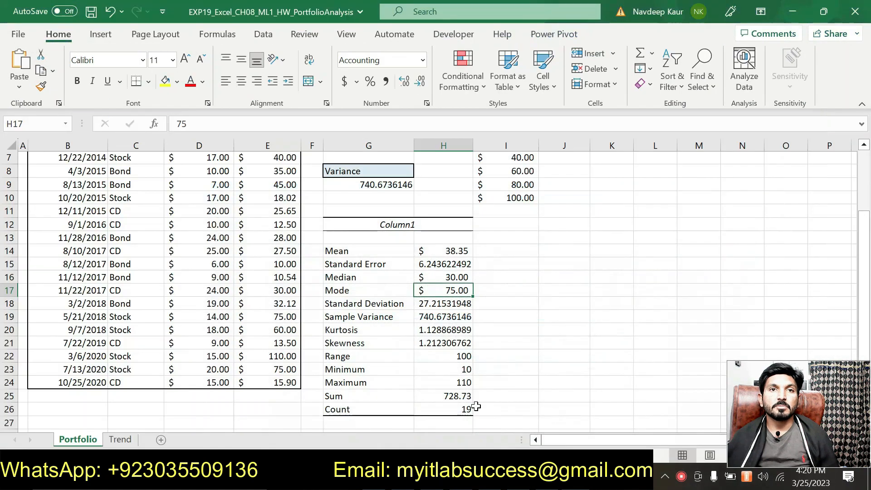
left_click(435, 369)
left_click(422, 60)
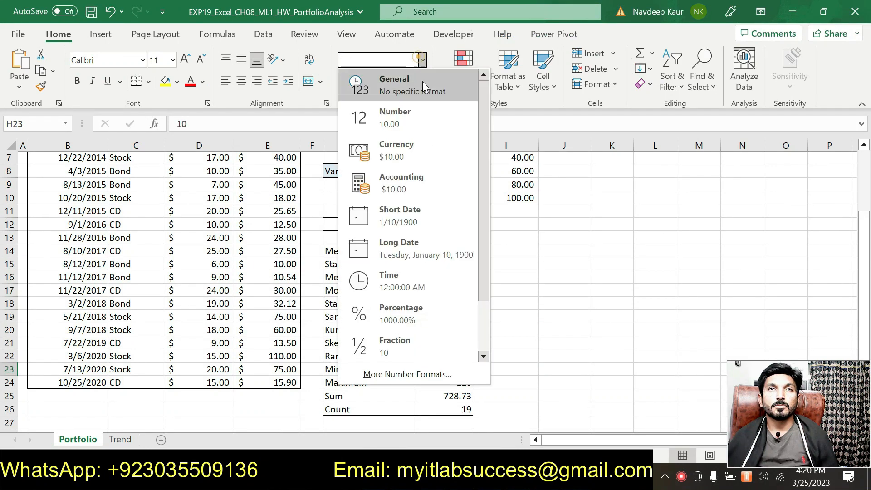
left_click(418, 186)
left_click(444, 382)
left_click(423, 60)
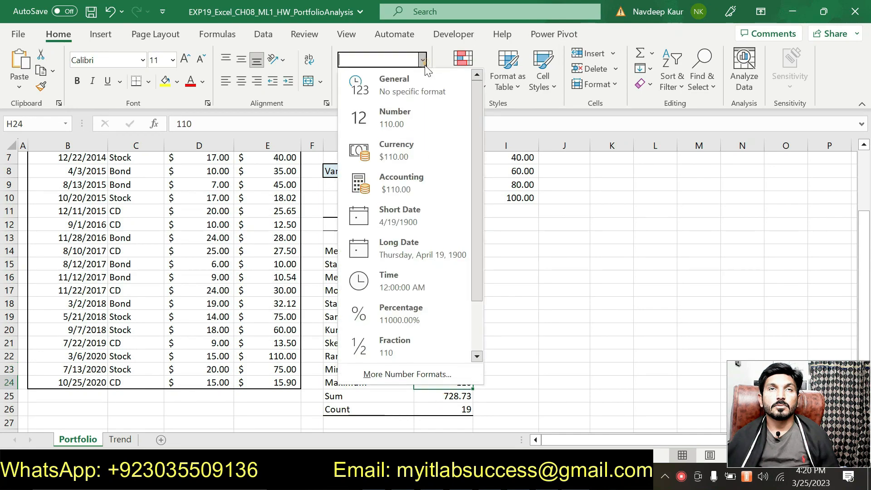
left_click(429, 193)
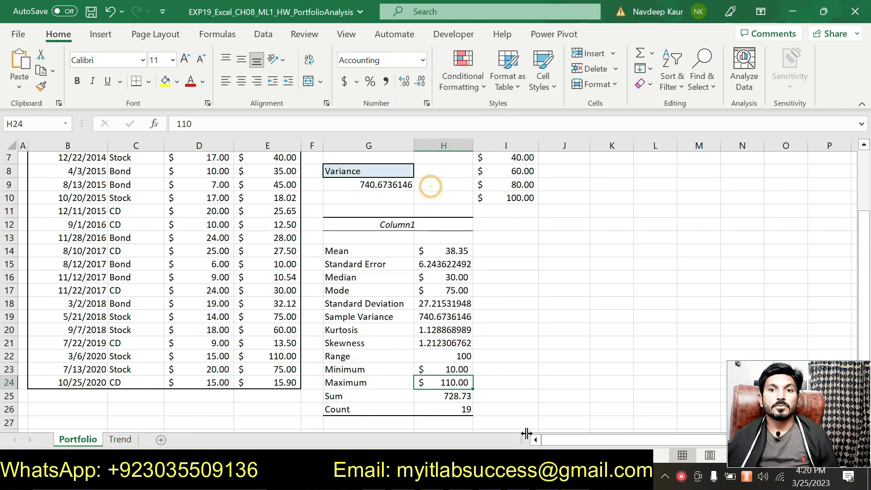
Step: Consult the step 5 instruction in Word once more and format the sum in H25 as Accounting
key("alt+Tab")
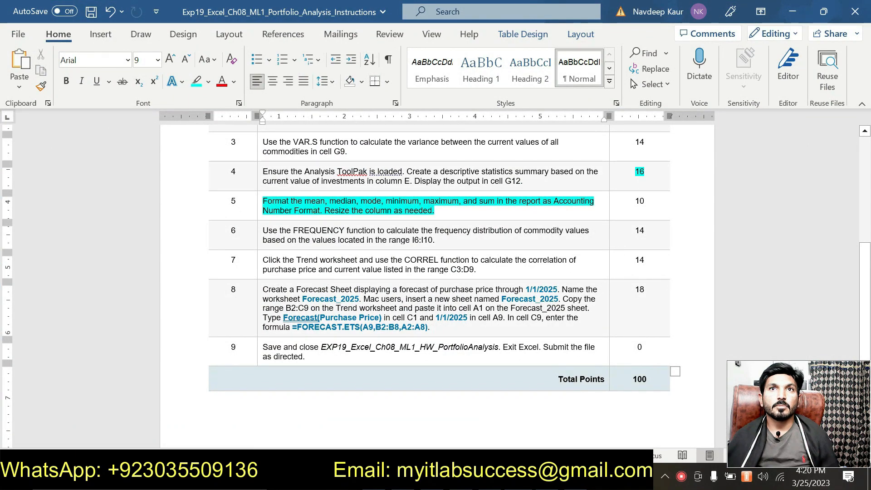
key("alt+Tab")
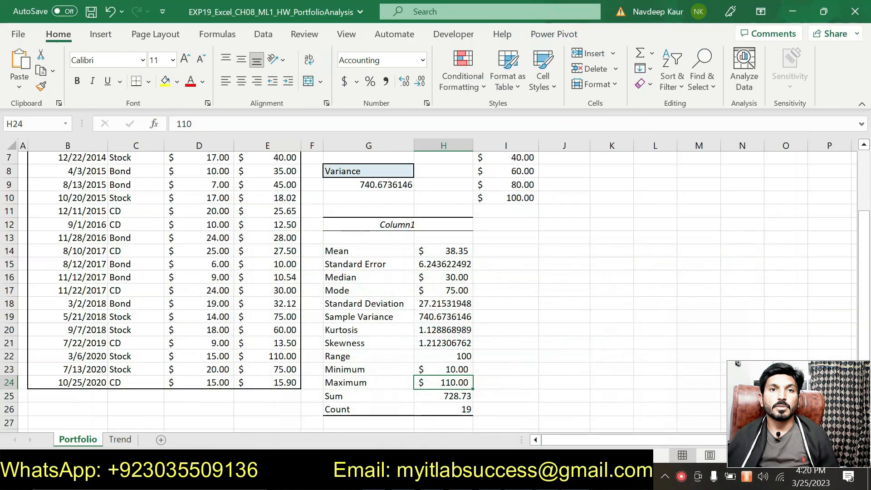
left_click(443, 396)
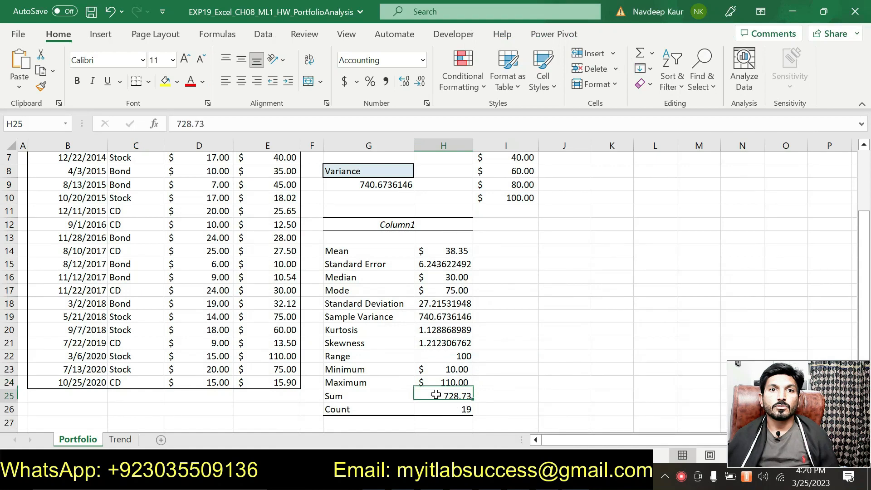
left_click(422, 61)
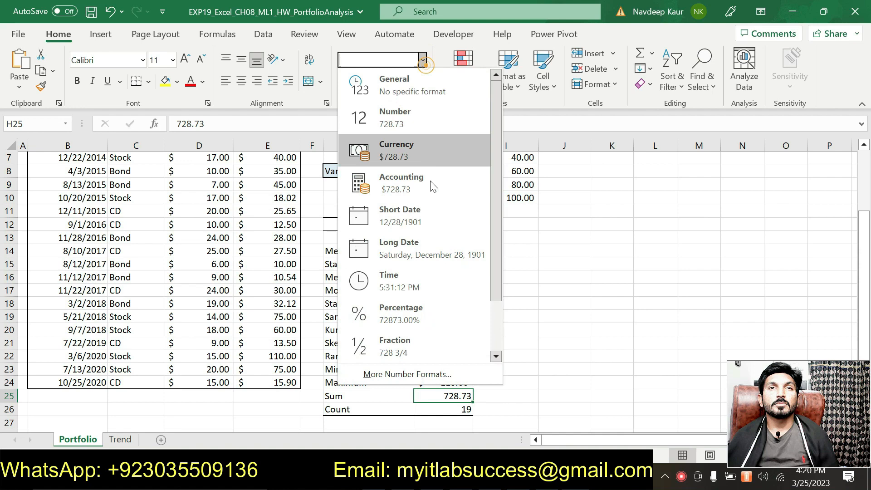
left_click(434, 183)
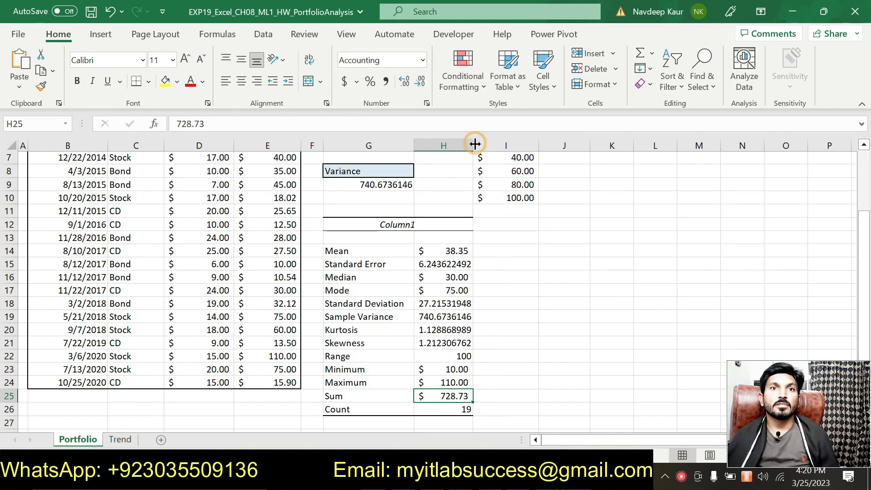
Step: Review the descriptive statistics report in Excel, and check the points for steps 2 to 5 in the Word instructions
scroll(526, 310, "down", 2)
scroll(525, 310, "up", 4)
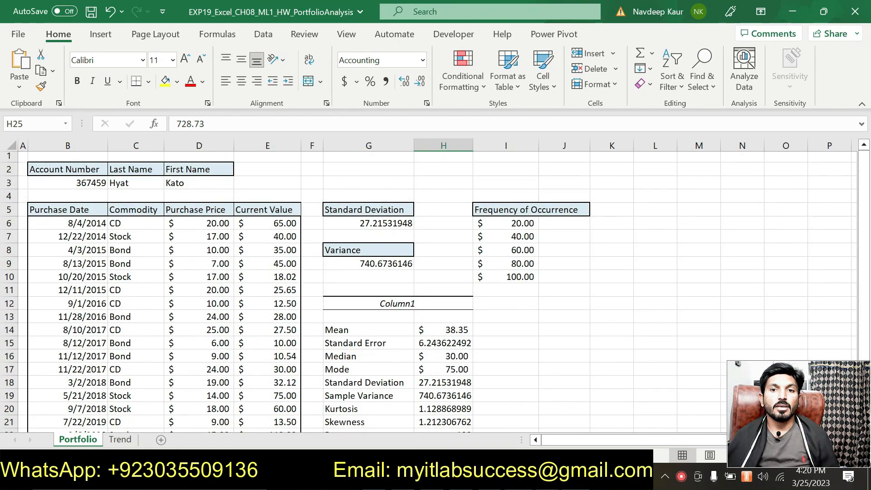
key("alt+Tab")
scroll(633, 196, "up", 3)
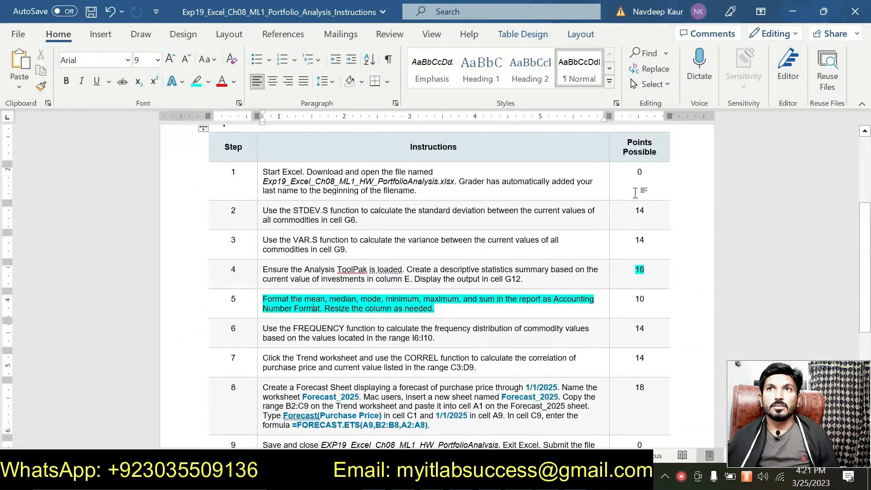
double_click(639, 211)
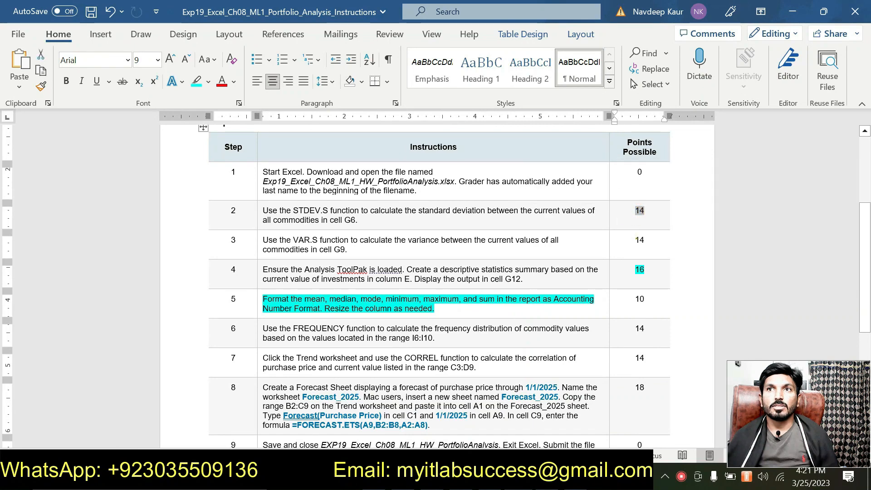
double_click(639, 239)
double_click(639, 270)
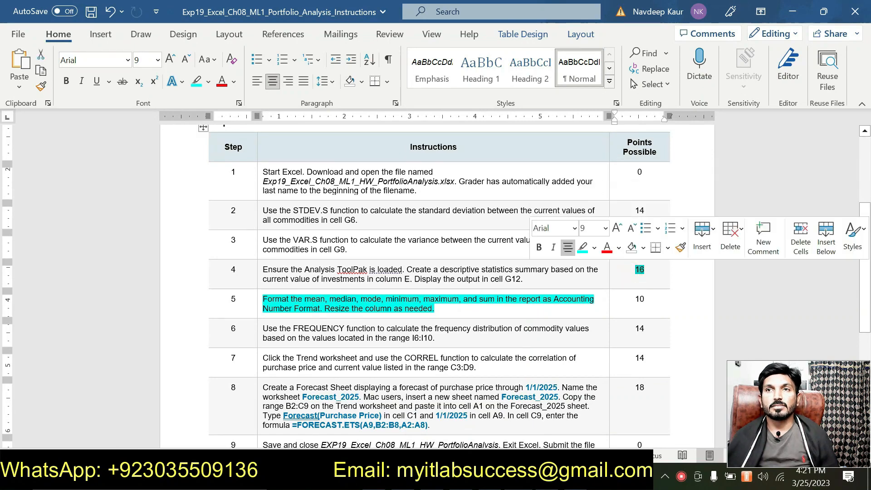
double_click(639, 299)
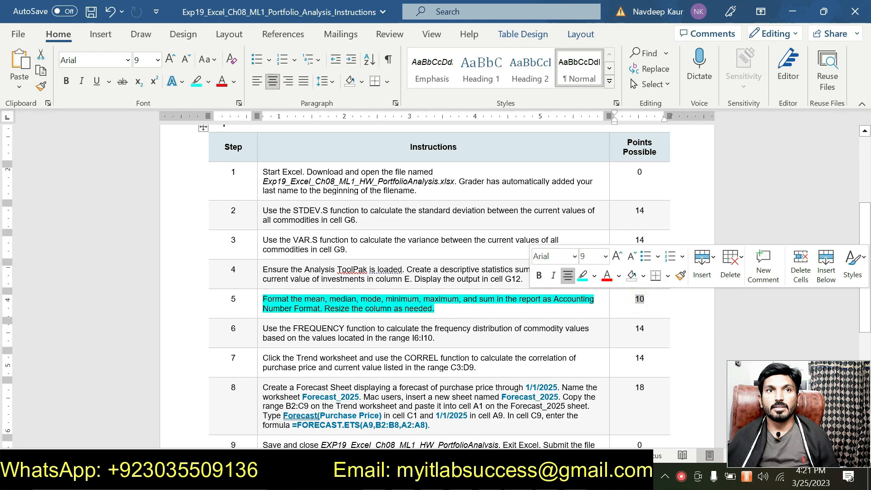
scroll(453, 286, "down", 1)
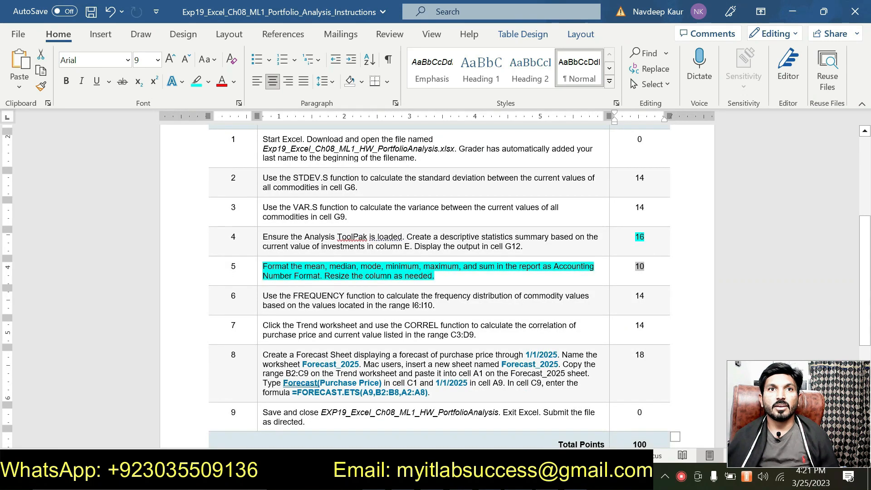
scroll(438, 285, "up", 1)
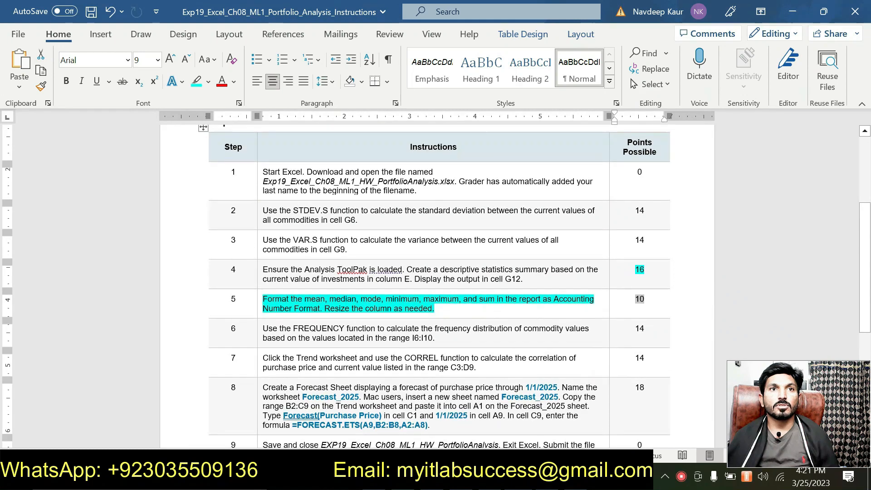
scroll(438, 286, "down", 1)
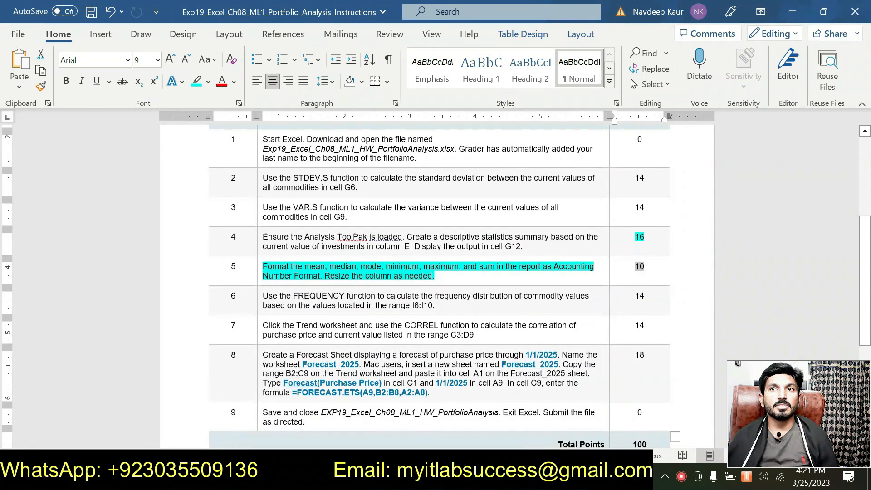
scroll(438, 286, "down", 1)
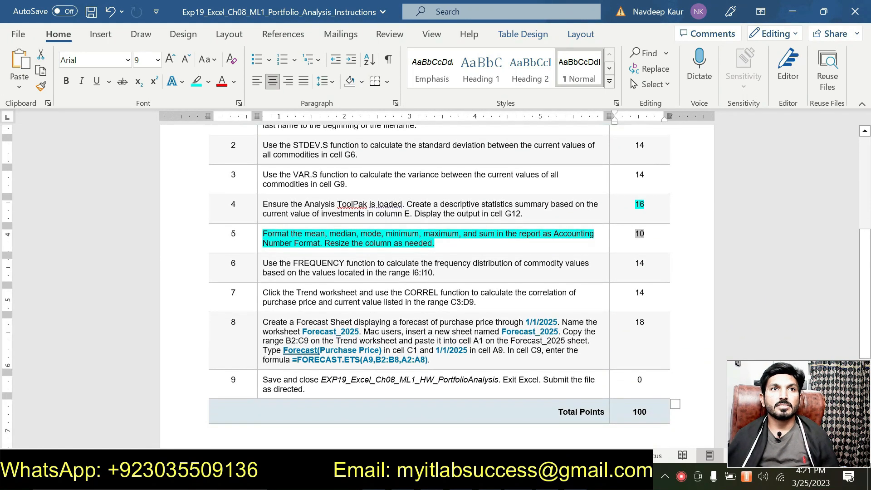
Step: Remove the turquoise highlight from the step 5 instruction and highlight the step 6 FREQUENCY instruction in turquoise
left_click_drag(448, 244, 265, 234)
left_click(323, 209)
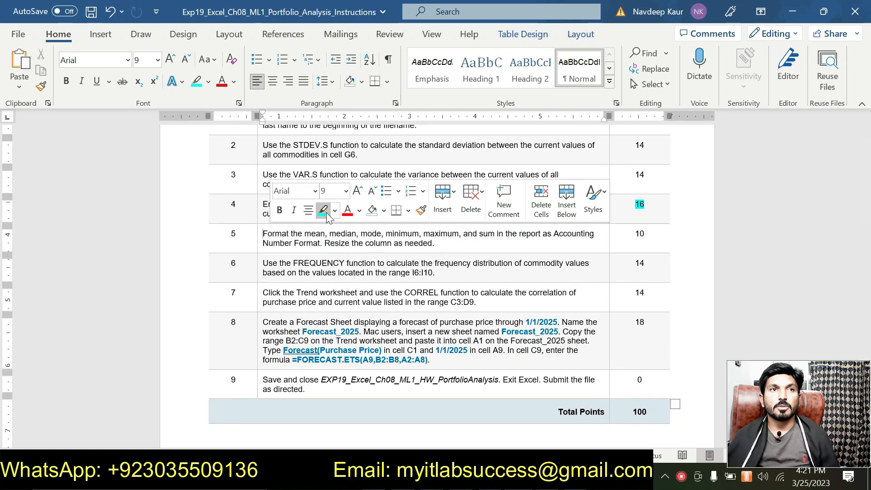
left_click_drag(264, 263, 435, 272)
left_click(507, 246)
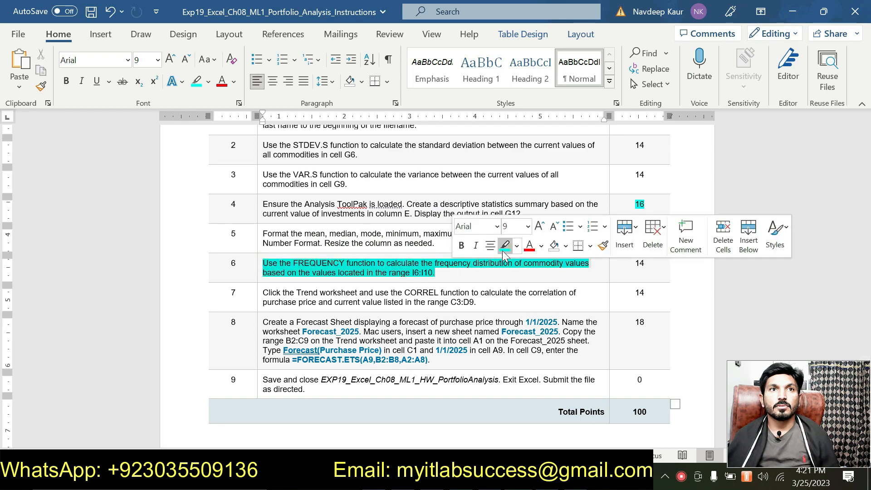
Step: Read the range named in step 6, and examine the Frequency of Occurrence values in I6:I10 of the Excel solution workbook
left_click(298, 280)
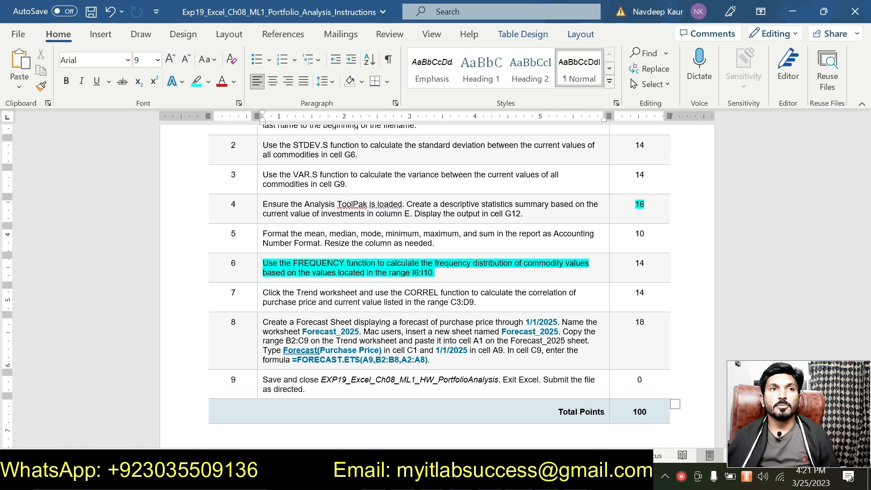
double_click(422, 273)
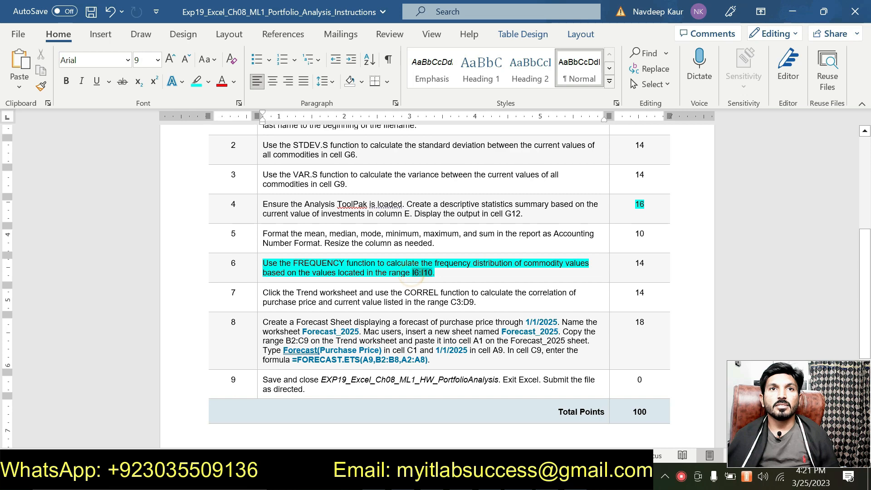
left_click(446, 276)
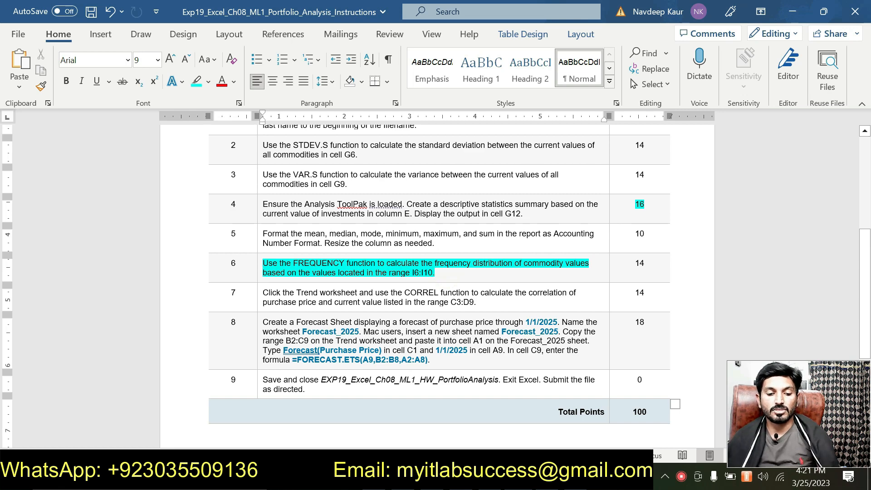
key("F7")
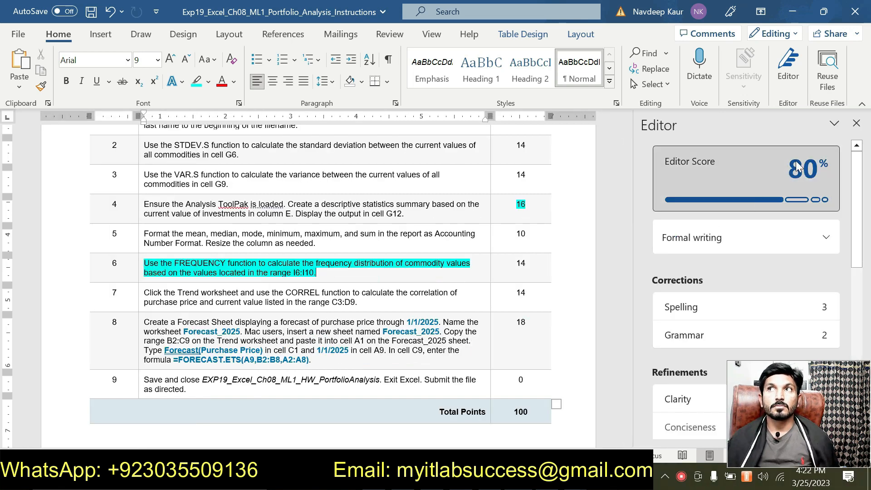
left_click(857, 123)
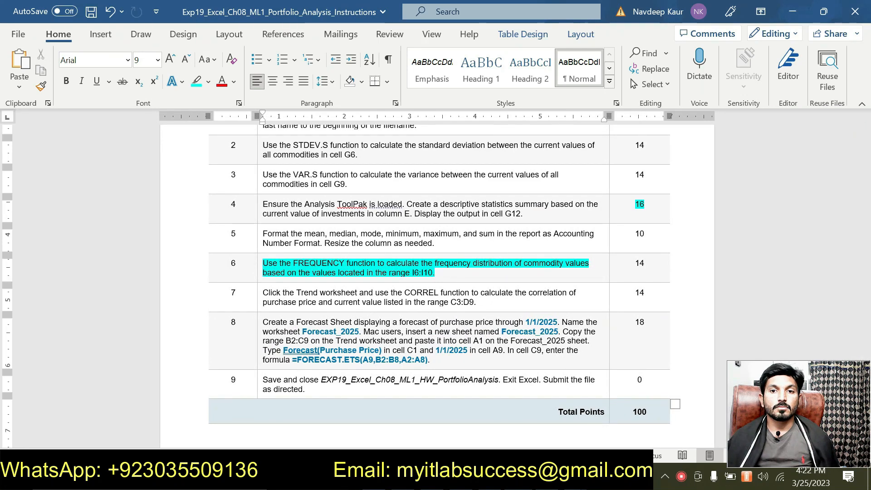
key("alt+Tab")
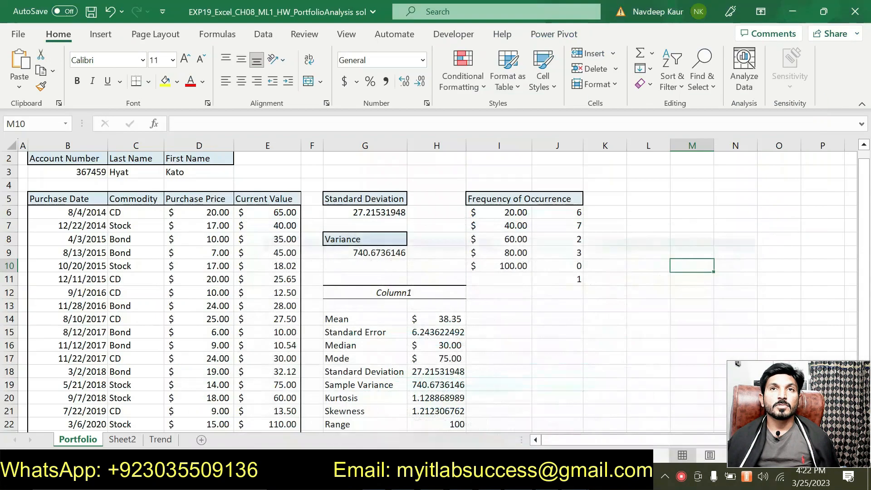
left_click_drag(501, 212, 501, 224)
left_click(503, 210)
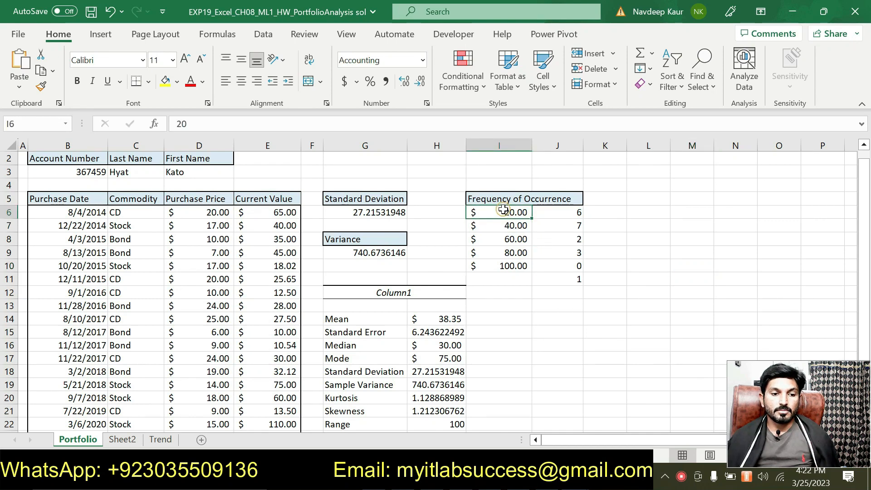
left_click(510, 263)
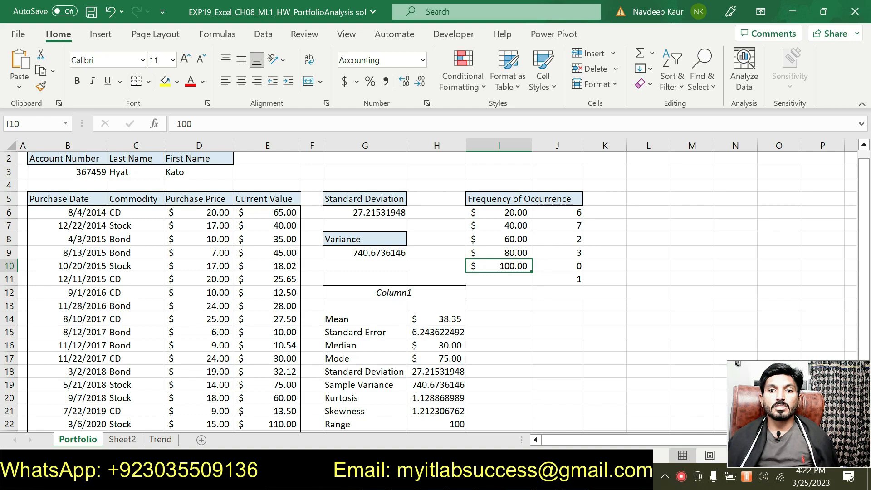
Step: Back in the Word instructions, remove the highlight from step 6 and highlight the step 7 CORREL instruction in turquoise
left_click(520, 476)
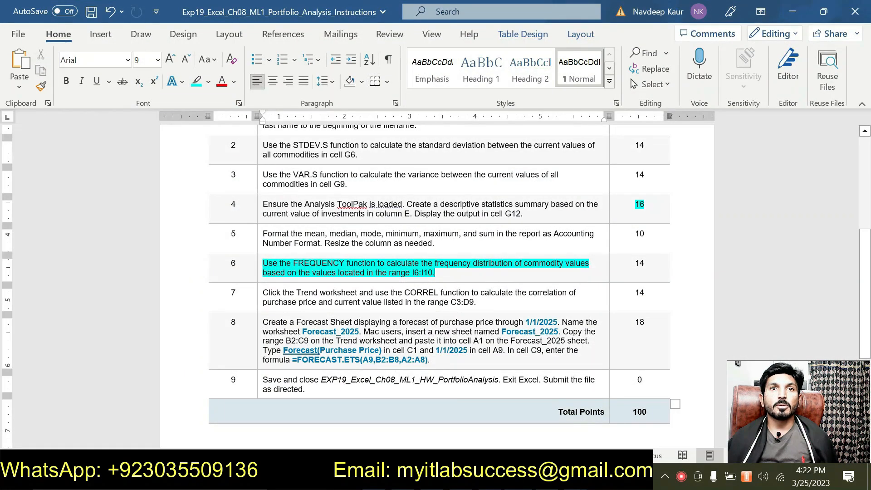
left_click_drag(439, 275, 263, 263)
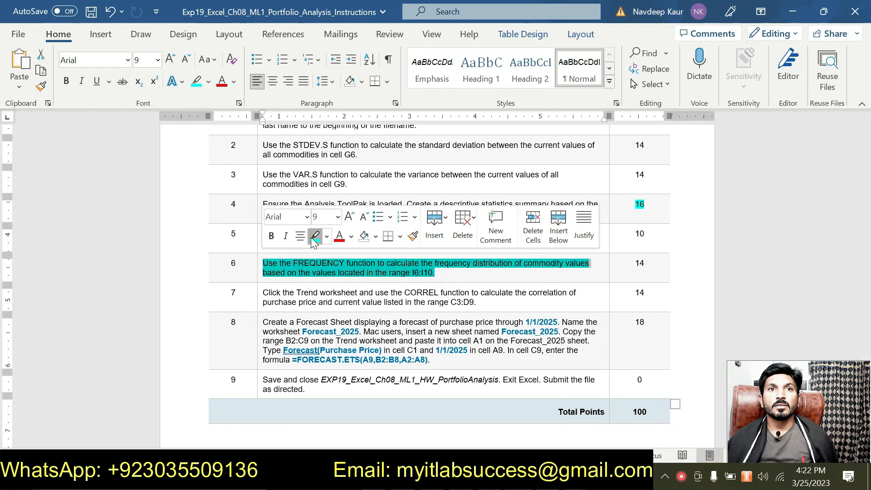
left_click(314, 236)
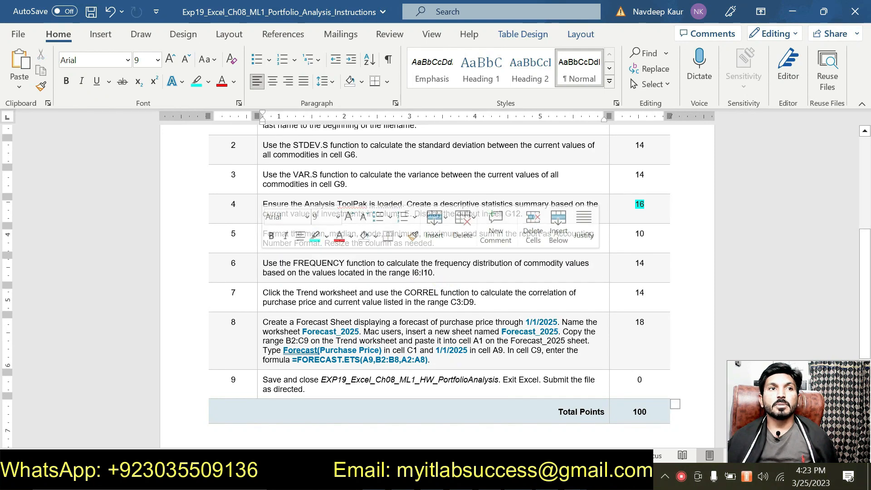
left_click_drag(263, 292, 477, 302)
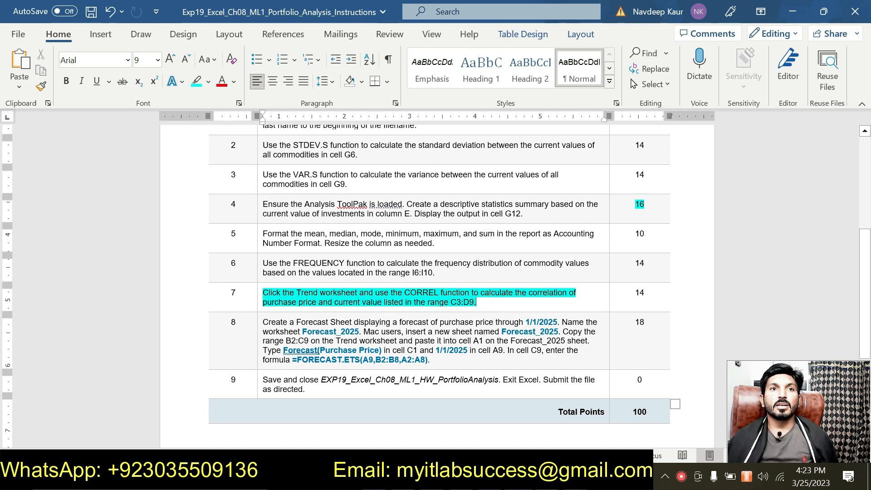
Step: Highlight the words "purchase price and current value" in the step 7 instruction in bright green
left_click_drag(362, 303, 299, 303)
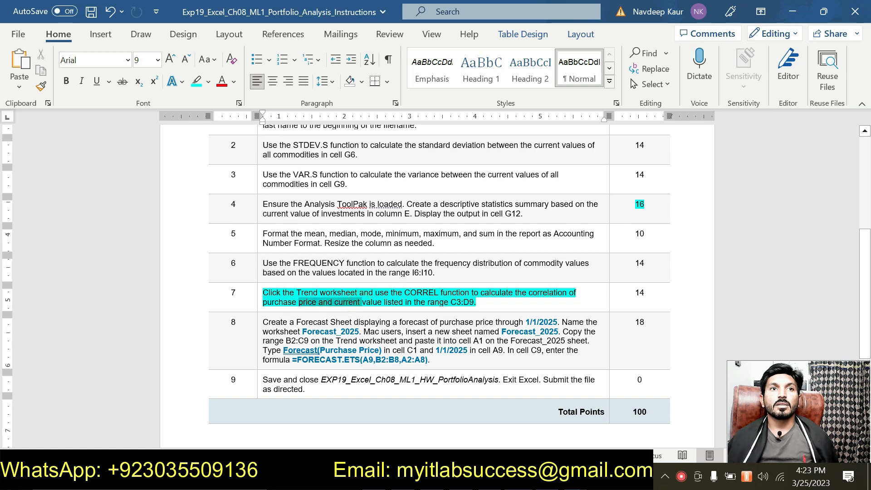
left_click(372, 276)
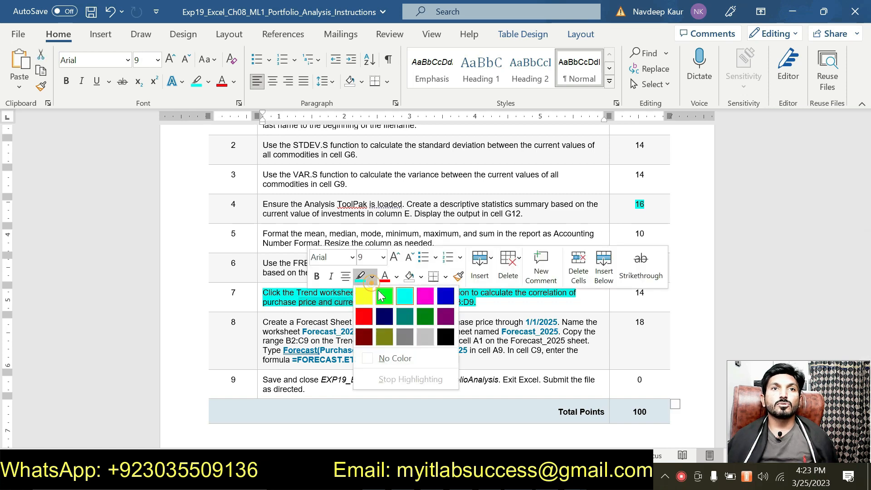
left_click(382, 297)
left_click(307, 302)
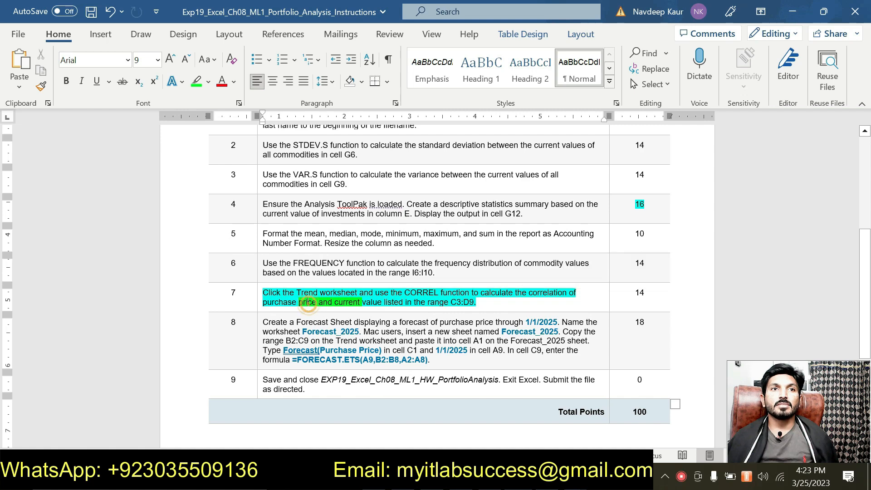
left_click_drag(263, 303, 383, 302)
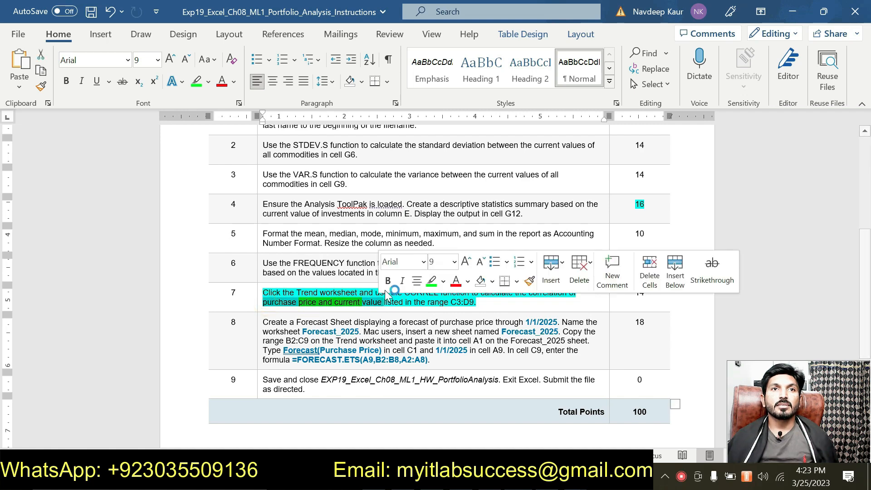
left_click(431, 281)
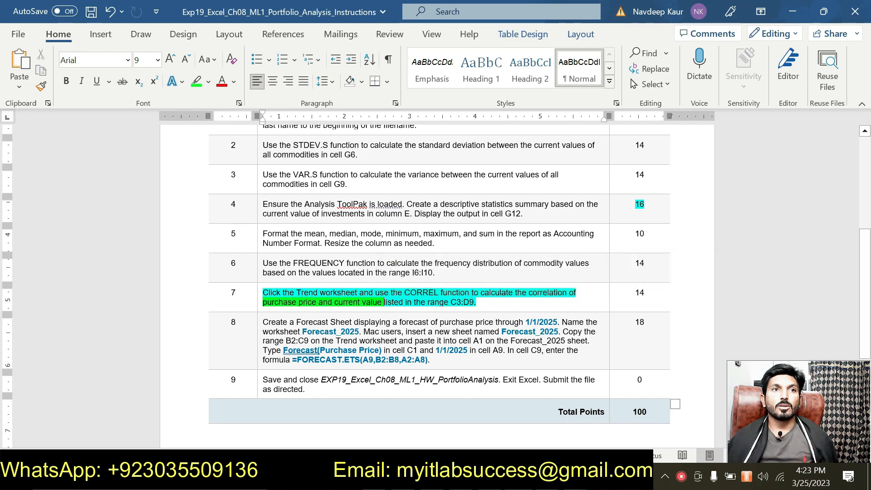
left_click_drag(264, 302, 317, 303)
left_click(363, 303)
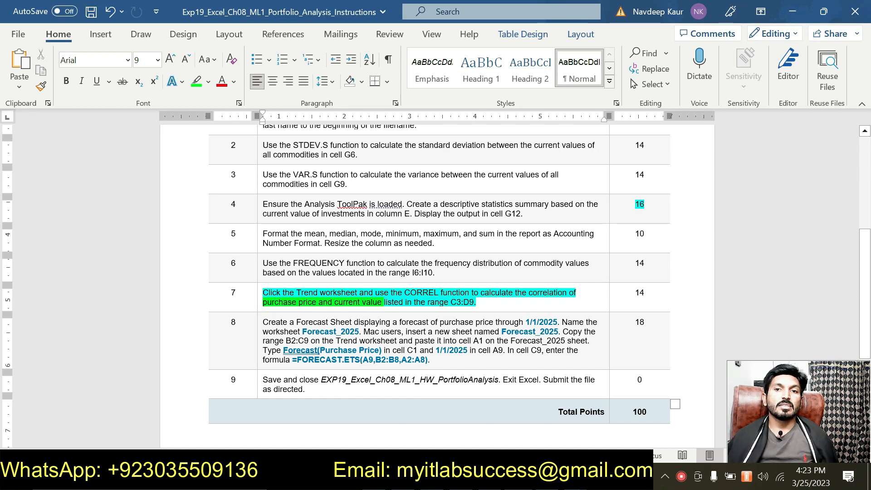
Step: Switch to the Excel solution workbook and examine the Trend worksheet's Purchase Price and Current Value columns against the step 7 instruction
mouse_move(576, 478)
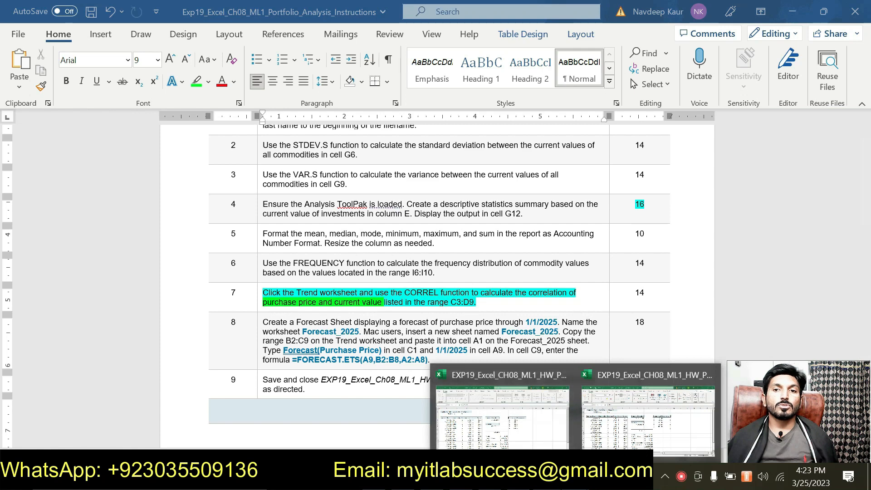
left_click(453, 216)
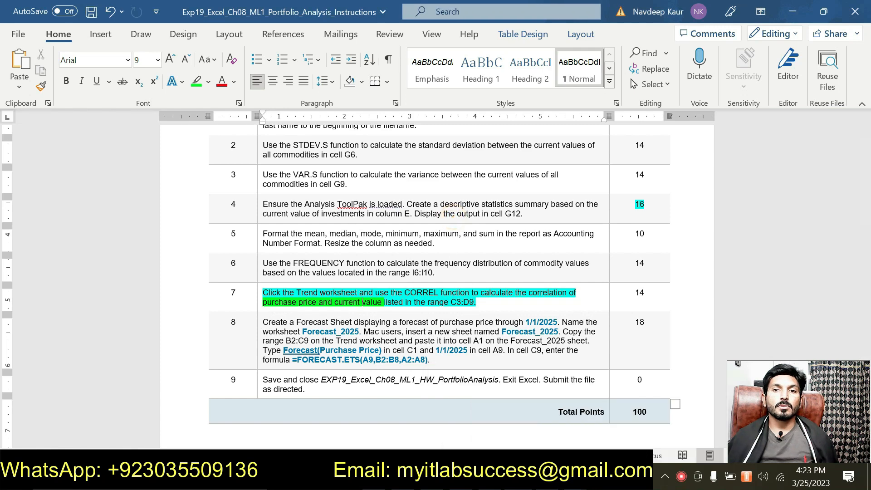
key("alt+Tab")
left_click(158, 441)
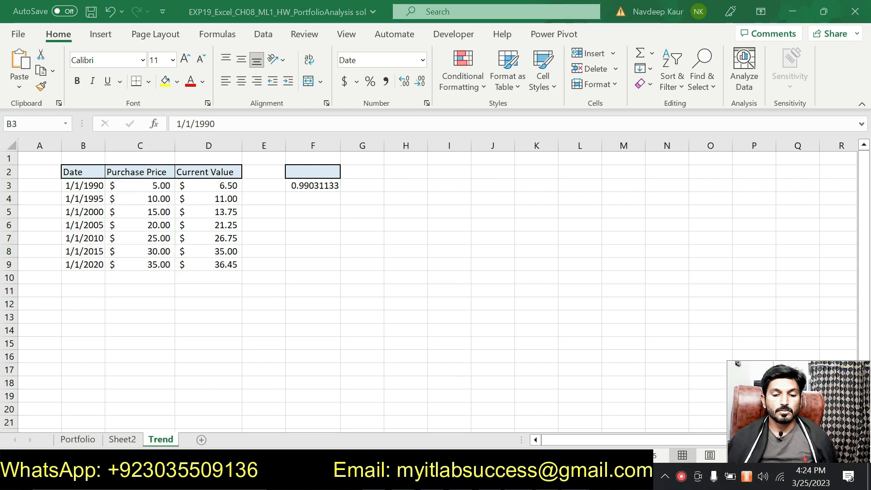
key("alt+Tab")
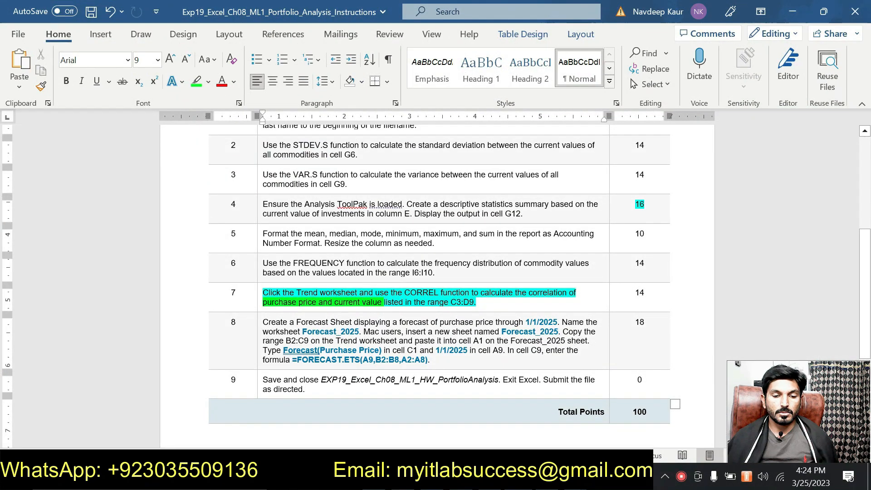
key("alt+Tab")
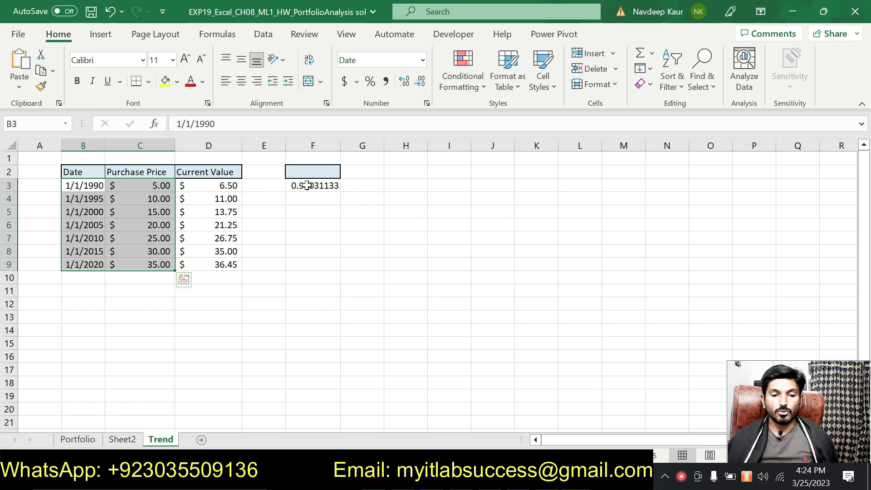
left_click(141, 173)
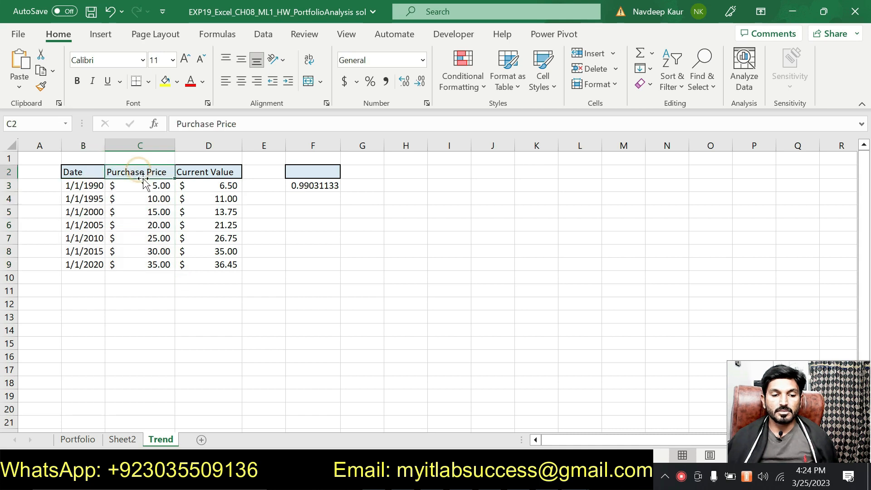
Step: Select the Purchase Price and Current Value data in C2:D9 of the Trend worksheet to review the inputs of the correlation
left_click(223, 171)
left_click_drag(188, 185, 258, 184)
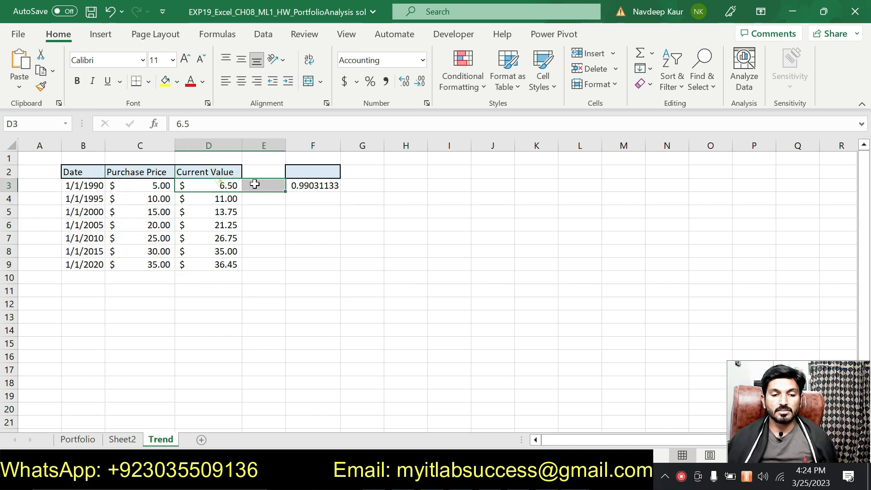
left_click_drag(142, 172, 229, 265)
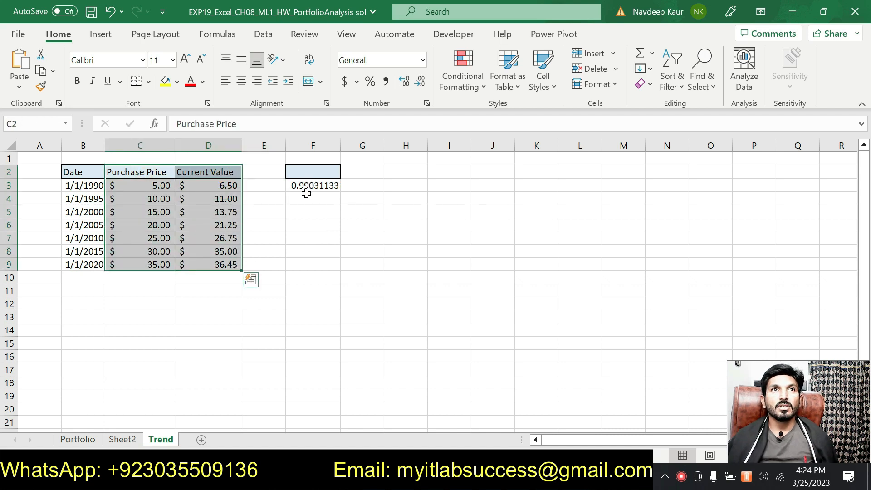
Step: Switch to the Word instructions and remove all highlighting from the step 7 CORREL instruction
key("alt+Tab")
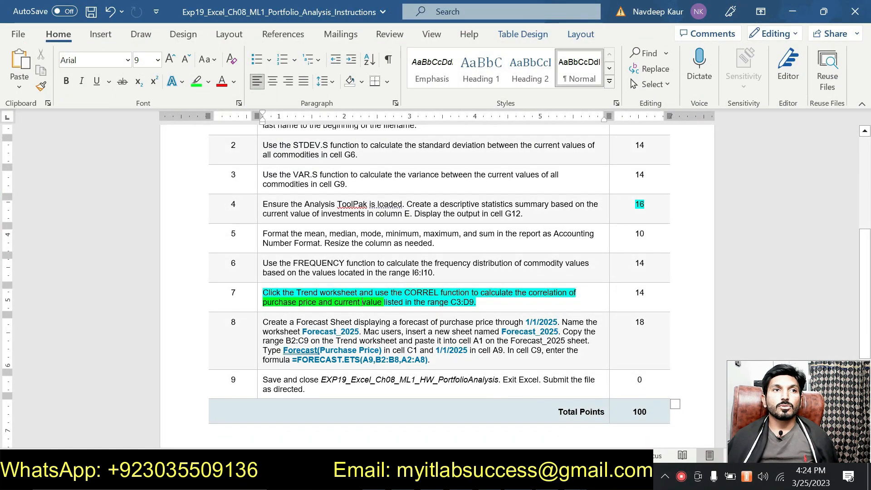
left_click_drag(476, 302, 286, 296)
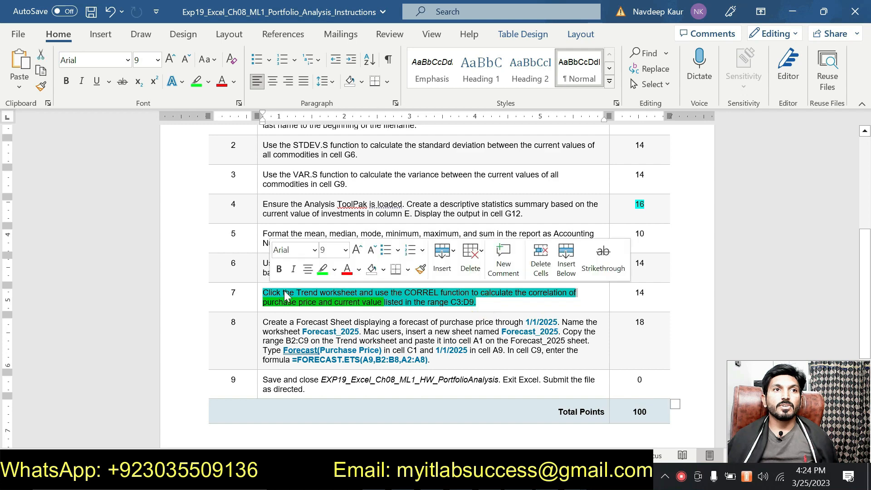
left_click(318, 271)
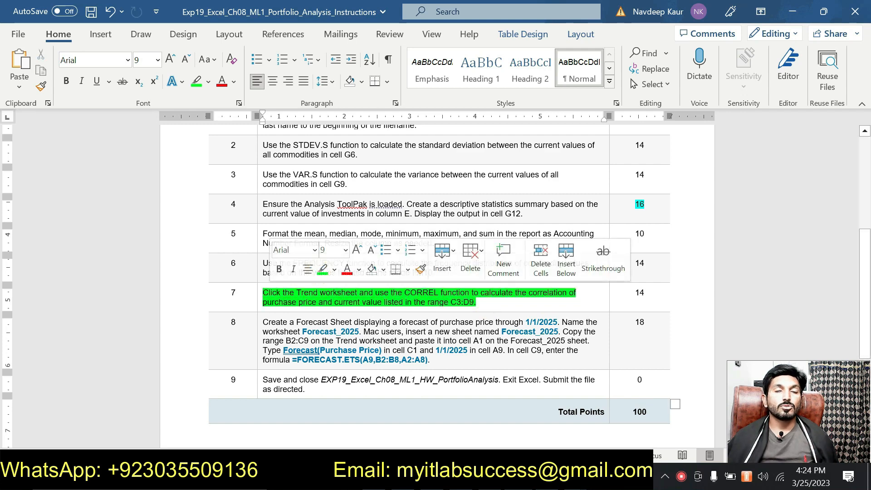
left_click_drag(478, 302, 278, 296)
left_click(312, 274)
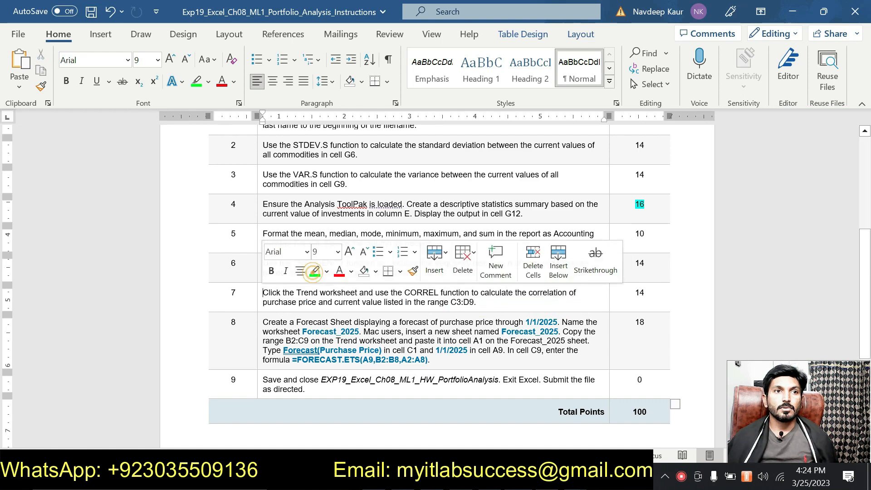